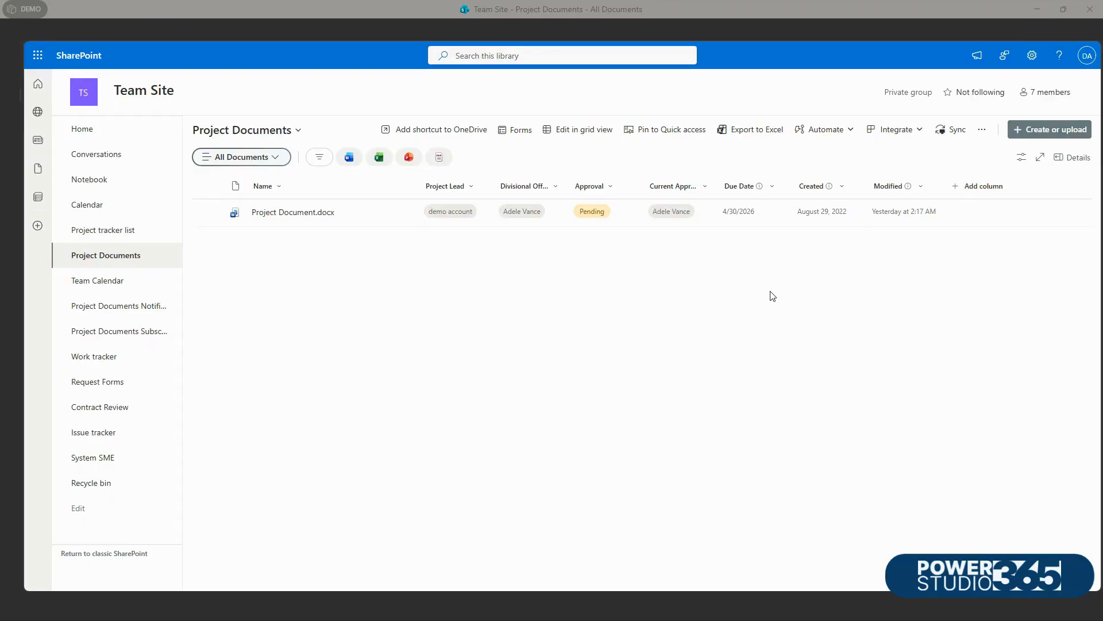
Start a new rule for the Project Documents library that triggers when a file or metadata is modified
{"action": "left_click", "coordinate": [825, 136]}
{"action": "mouse_move", "coordinate": [845, 175]}
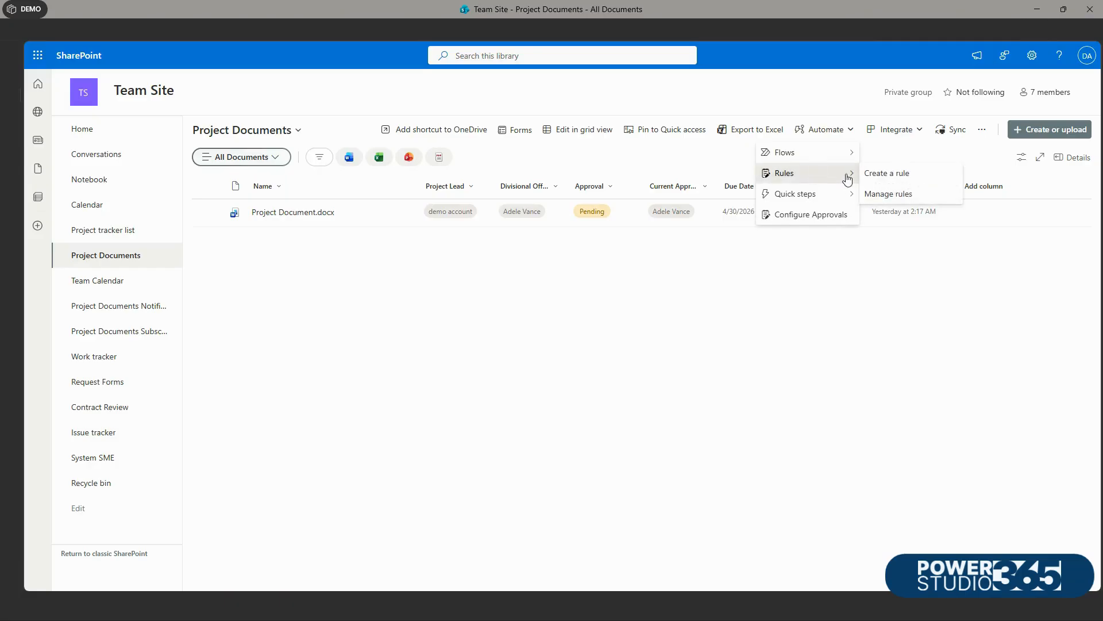
{"action": "left_click", "coordinate": [906, 177]}
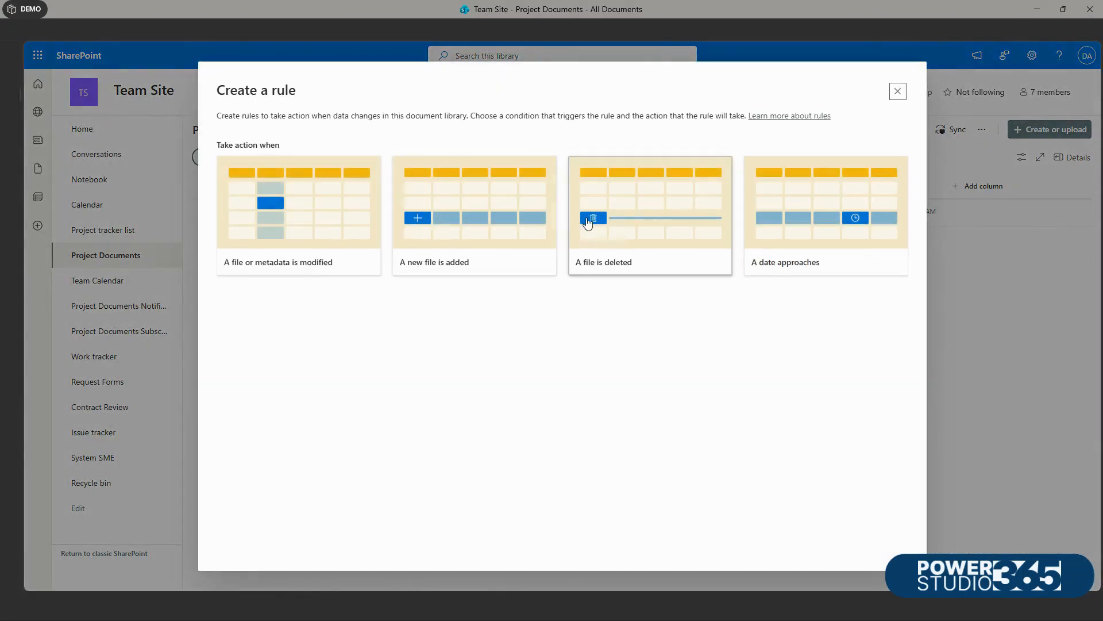
{"action": "left_click", "coordinate": [315, 264]}
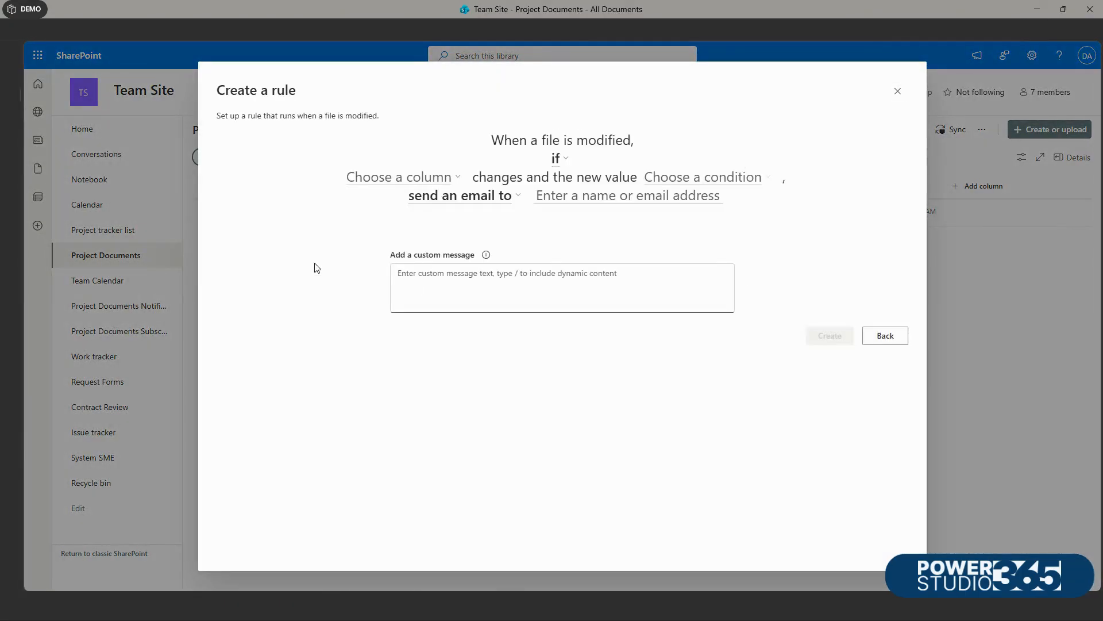
Set the rule's condition so the Approval column changes and its new value is one of Approved or Rejected
{"action": "left_click", "coordinate": [408, 186]}
{"action": "left_click", "coordinate": [373, 198]}
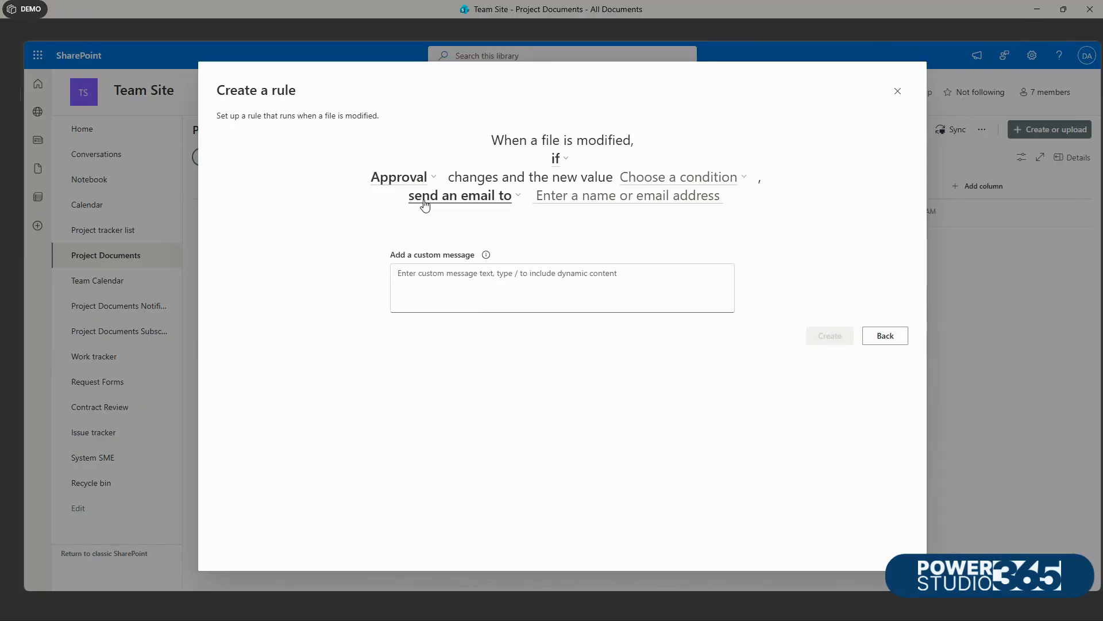
{"action": "left_click", "coordinate": [673, 185]}
{"action": "left_click", "coordinate": [677, 235]}
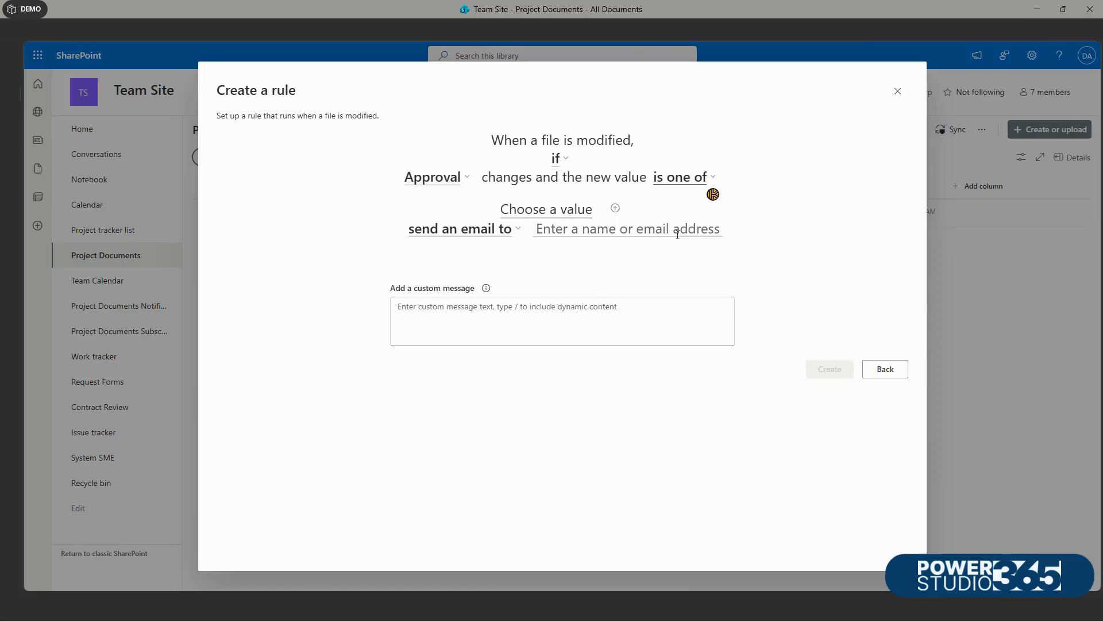
{"action": "left_click", "coordinate": [572, 210]}
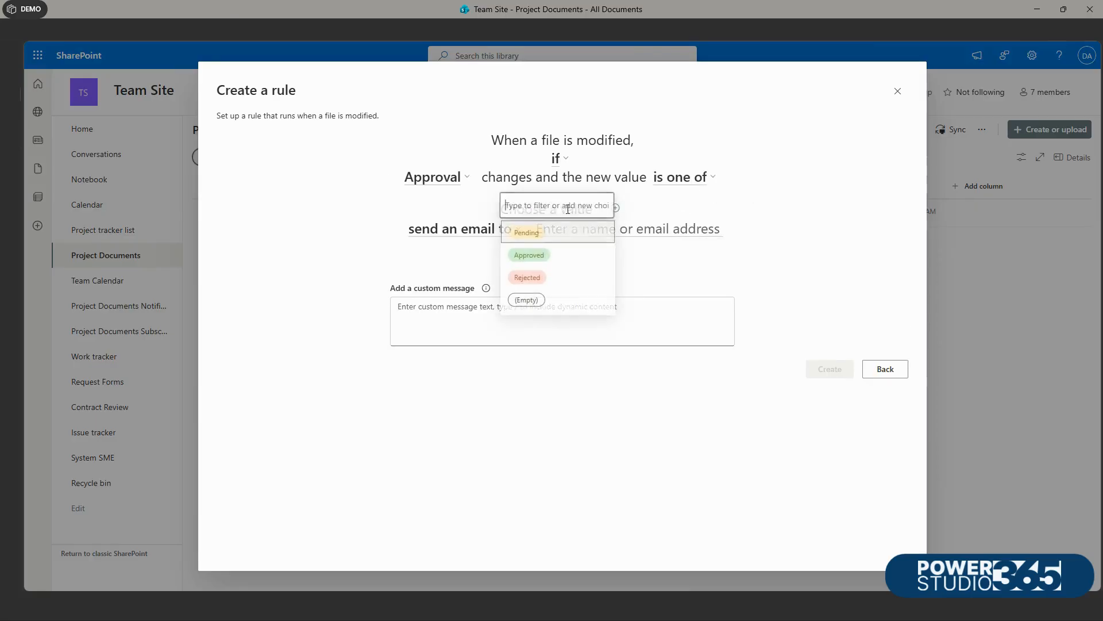
{"action": "left_click", "coordinate": [534, 255]}
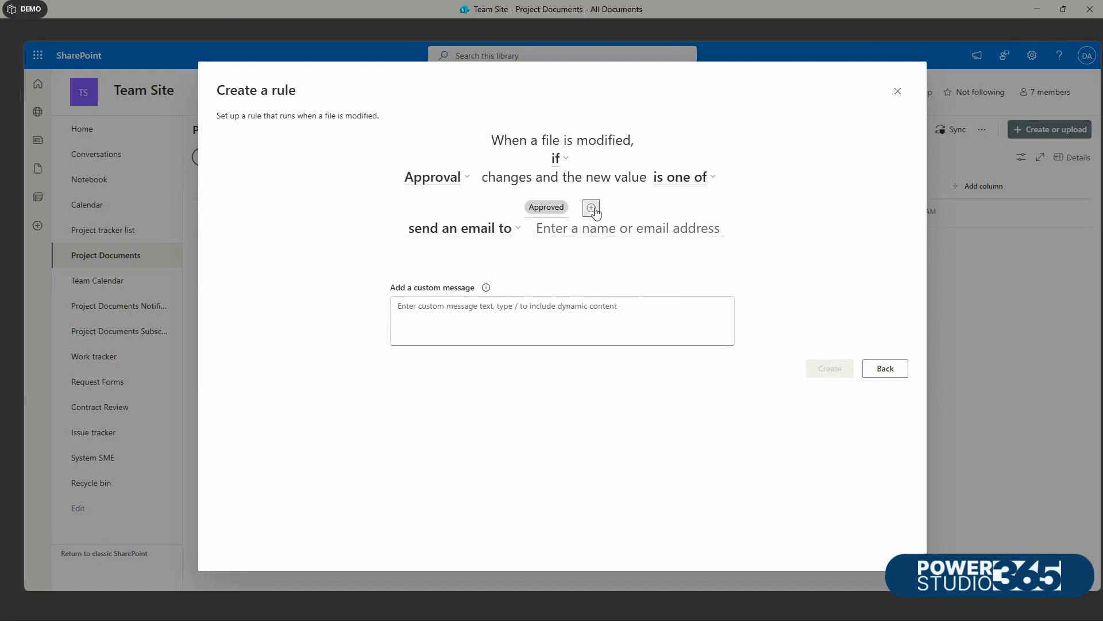
{"action": "left_click", "coordinate": [592, 208]}
{"action": "left_click", "coordinate": [594, 211]}
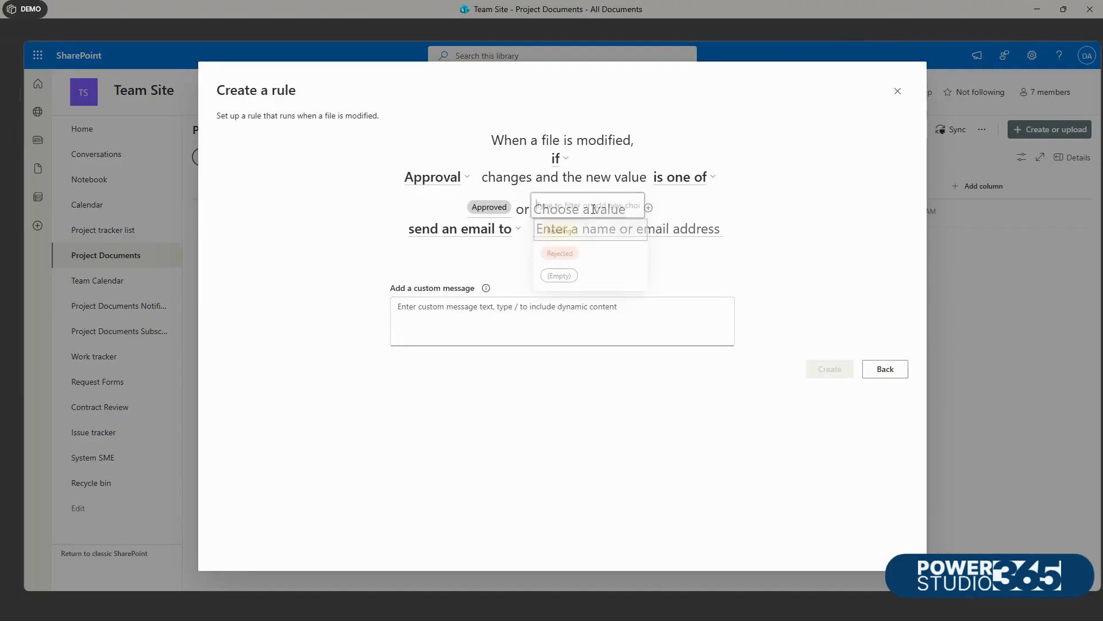
{"action": "left_click", "coordinate": [569, 258]}
Set the rule to send its email to the Project Lead and create it
{"action": "left_click", "coordinate": [712, 228]}
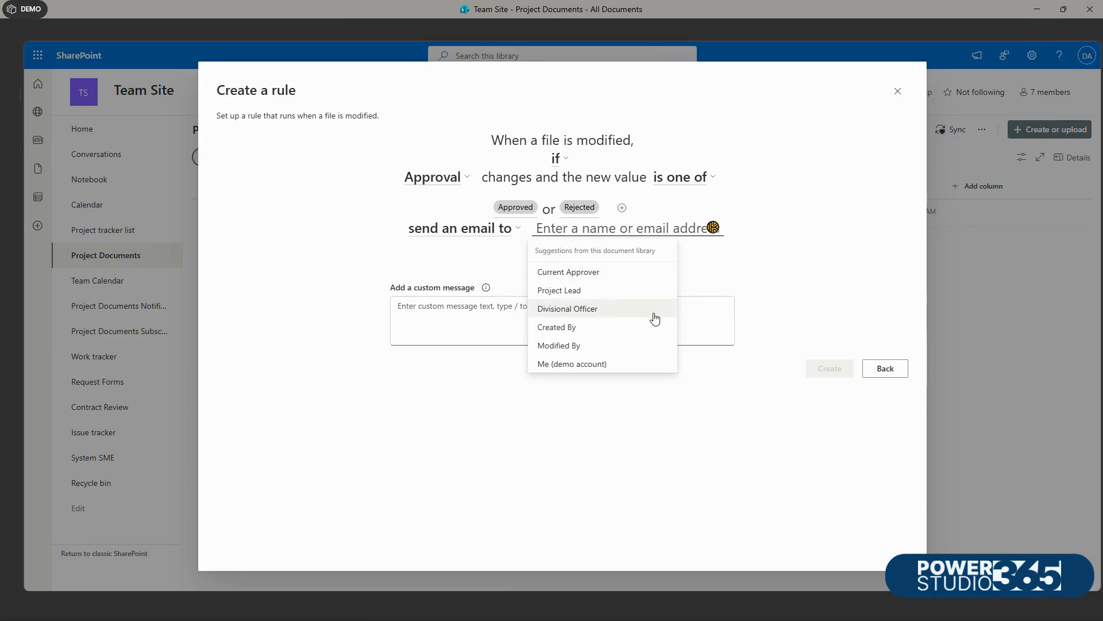
{"action": "left_click", "coordinate": [653, 293]}
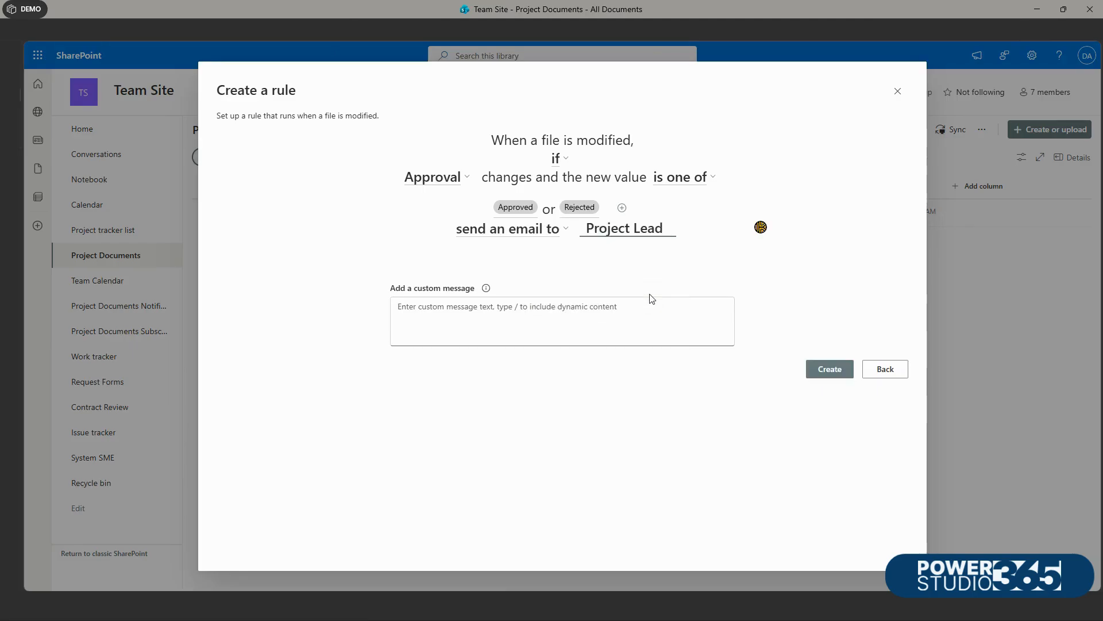
{"action": "left_click", "coordinate": [823, 372]}
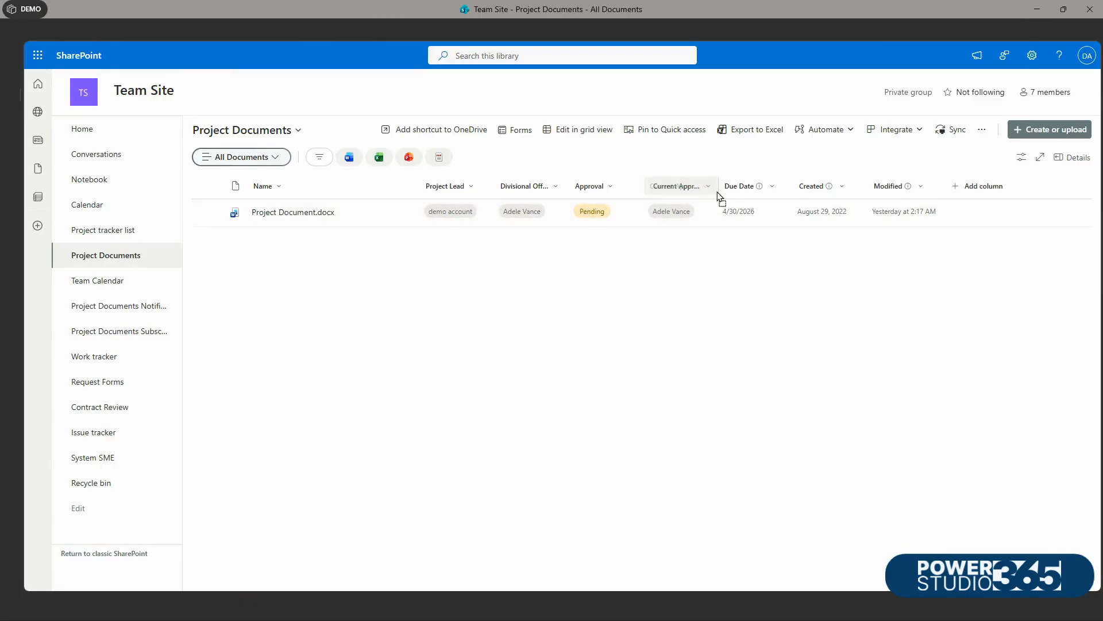
Widen the Current Approver column and start a new Project Documents rule that triggers when a date approaches
{"action": "left_click_drag", "start_coordinate": [717, 190], "coordinate": [747, 189]}
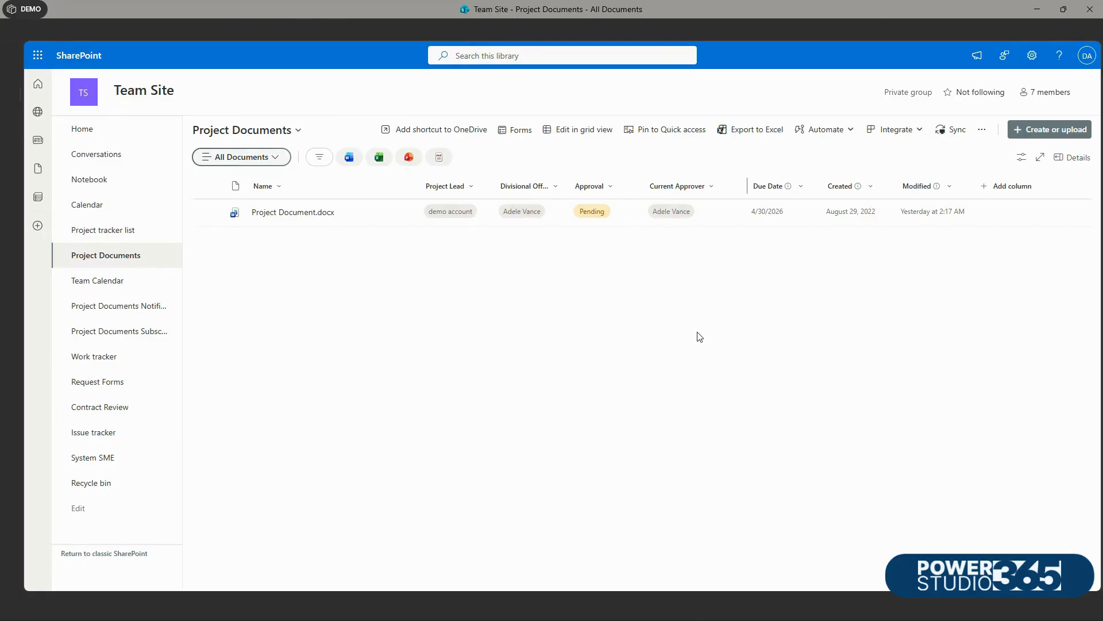
{"action": "left_click", "coordinate": [826, 131]}
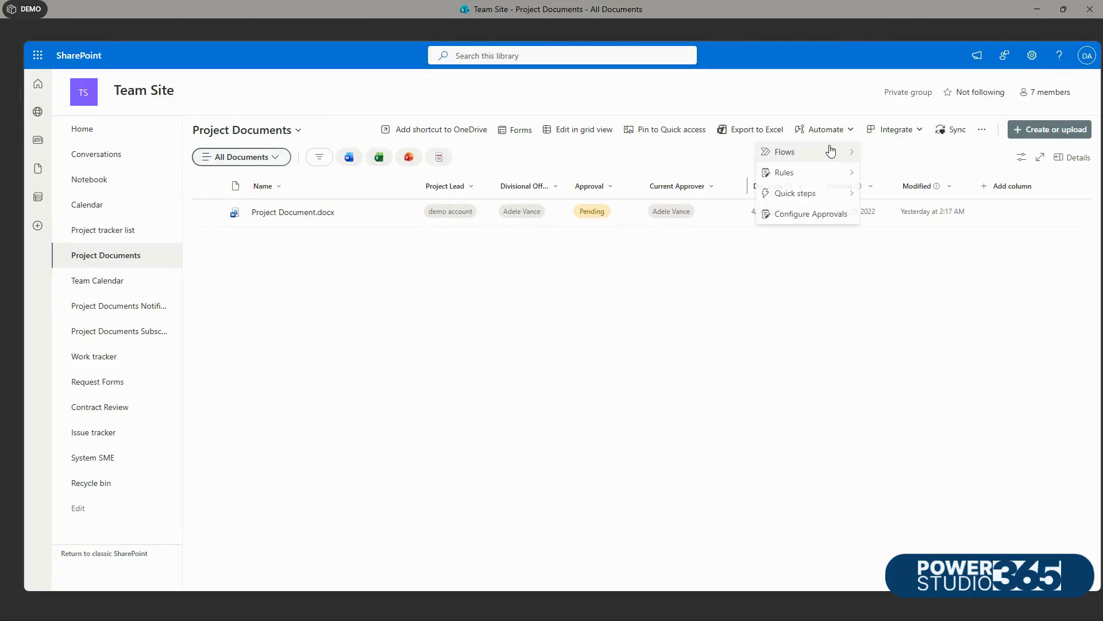
{"action": "mouse_move", "coordinate": [831, 173]}
{"action": "left_click", "coordinate": [884, 173]}
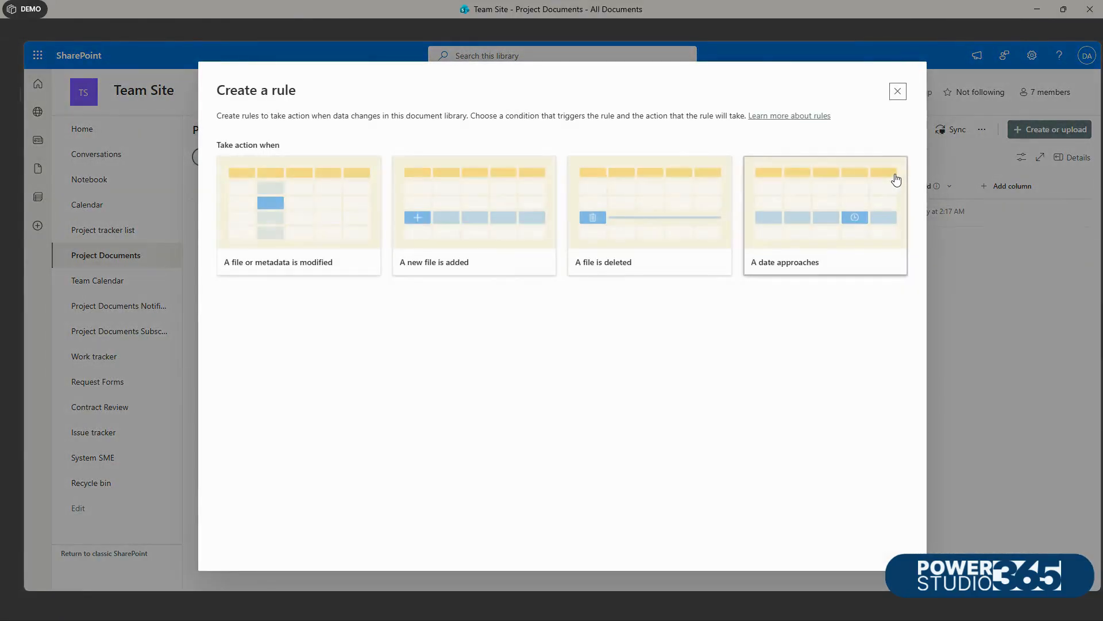
{"action": "left_click", "coordinate": [812, 248]}
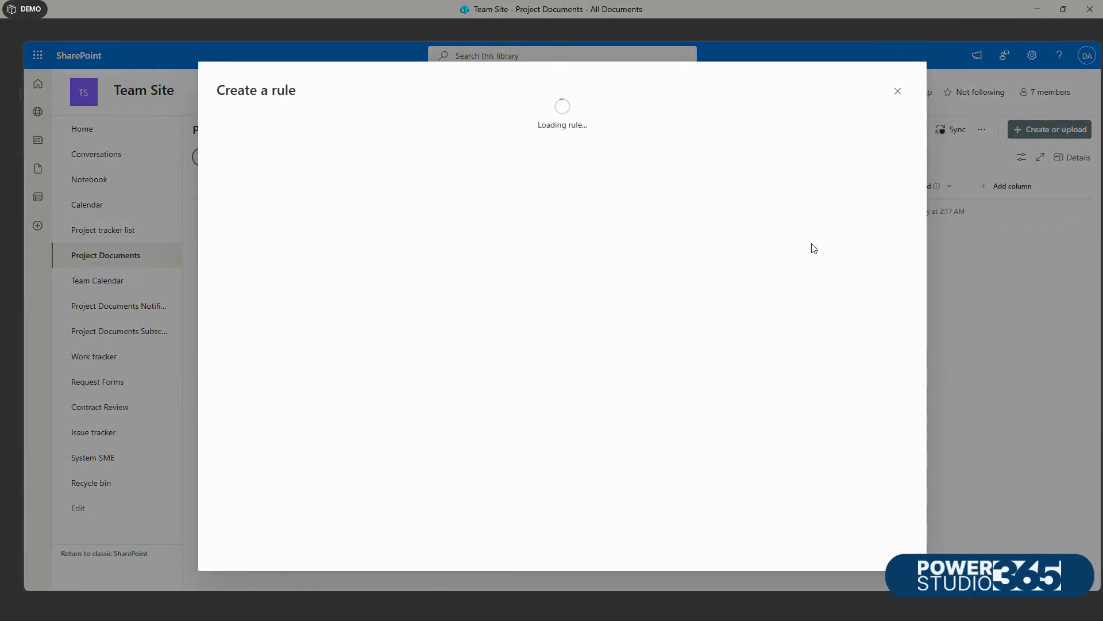
Set the rule to email the Current Approver 3 days before the Due Date and create it
{"action": "left_click", "coordinate": [500, 142]}
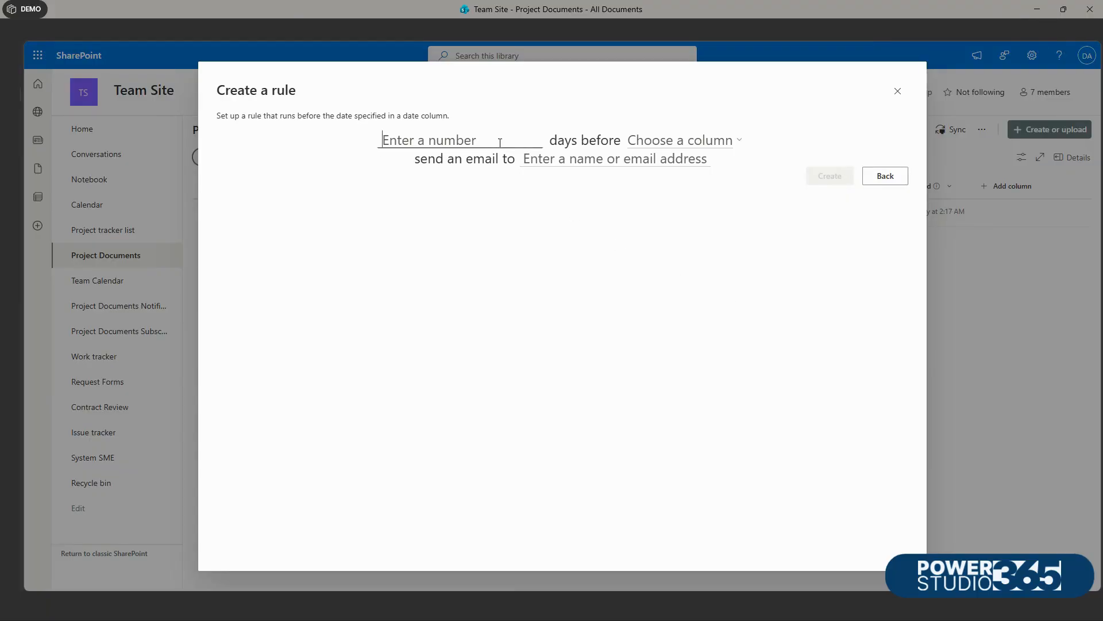
{"action": "type", "text": "3"}
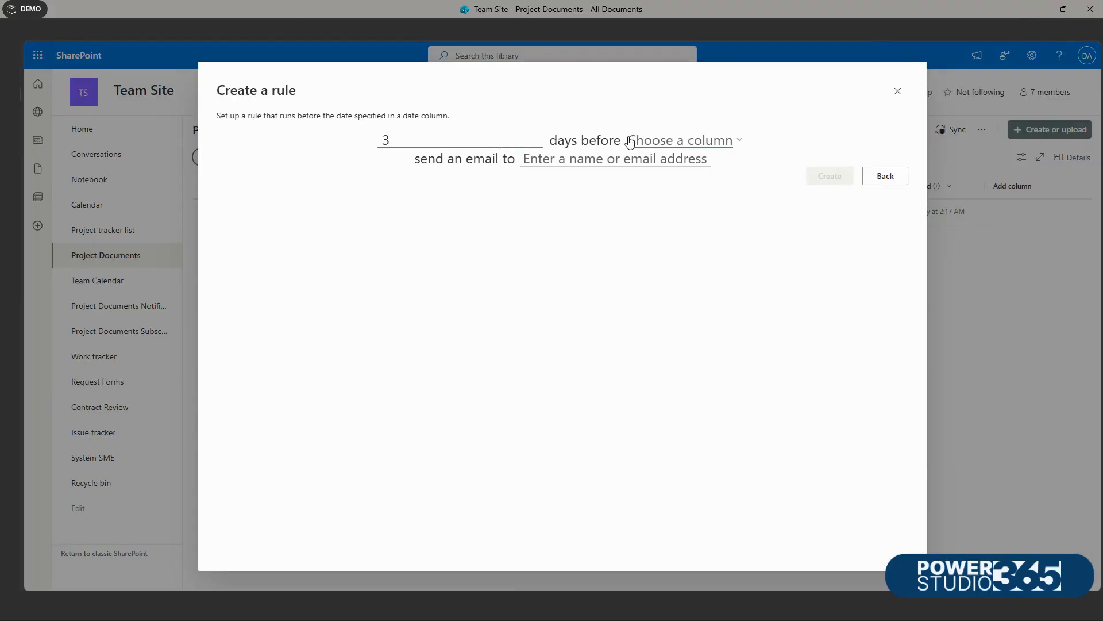
{"action": "left_click", "coordinate": [740, 148]}
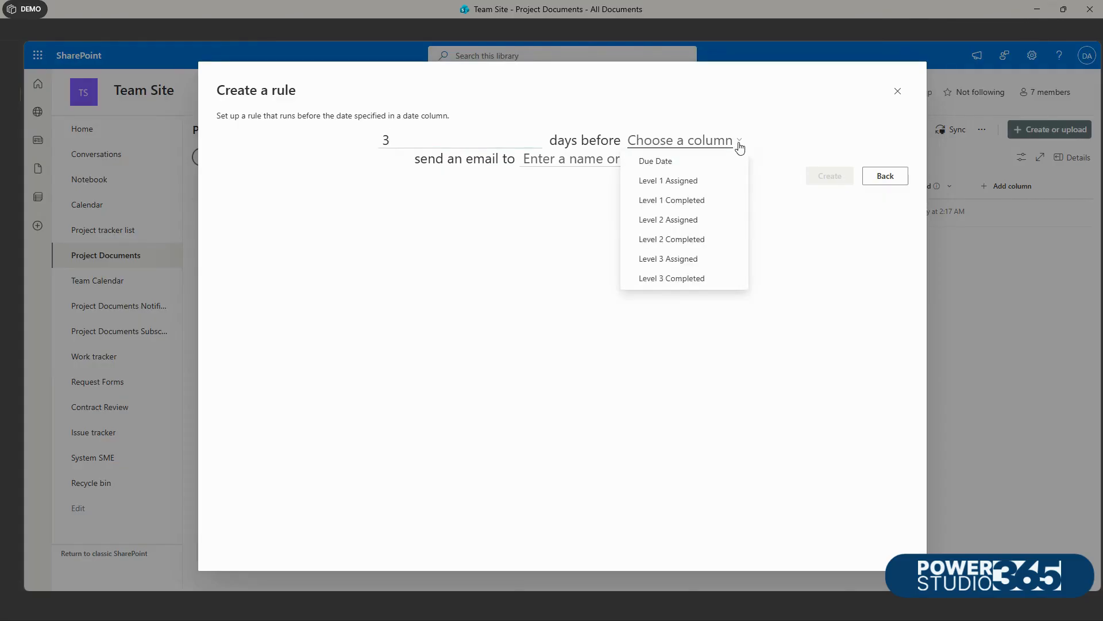
{"action": "left_click", "coordinate": [702, 165]}
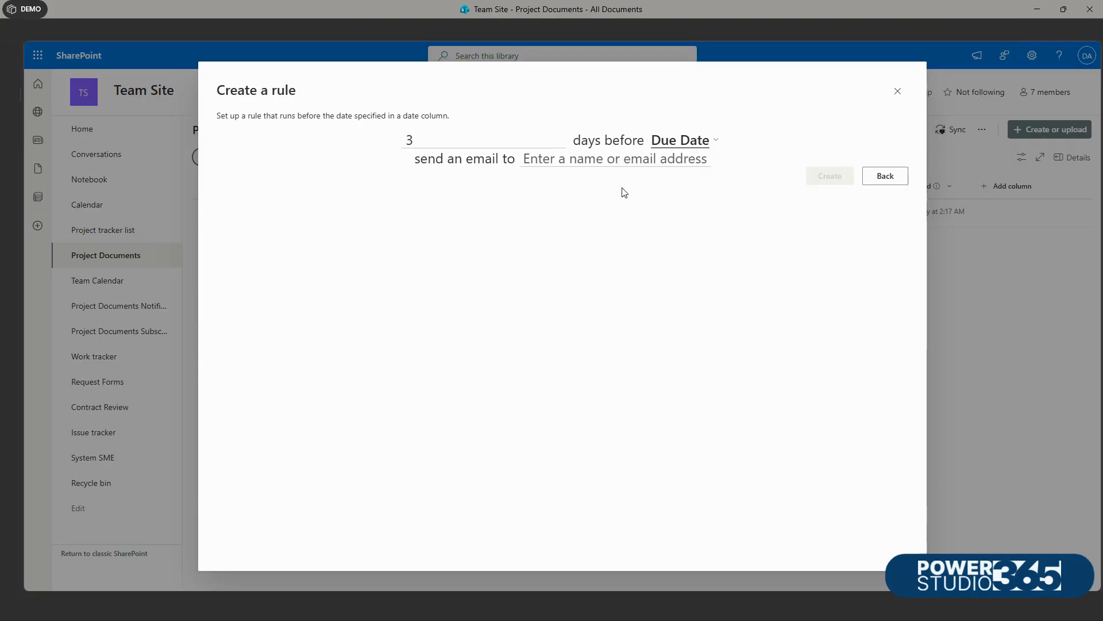
{"action": "left_click", "coordinate": [698, 158]}
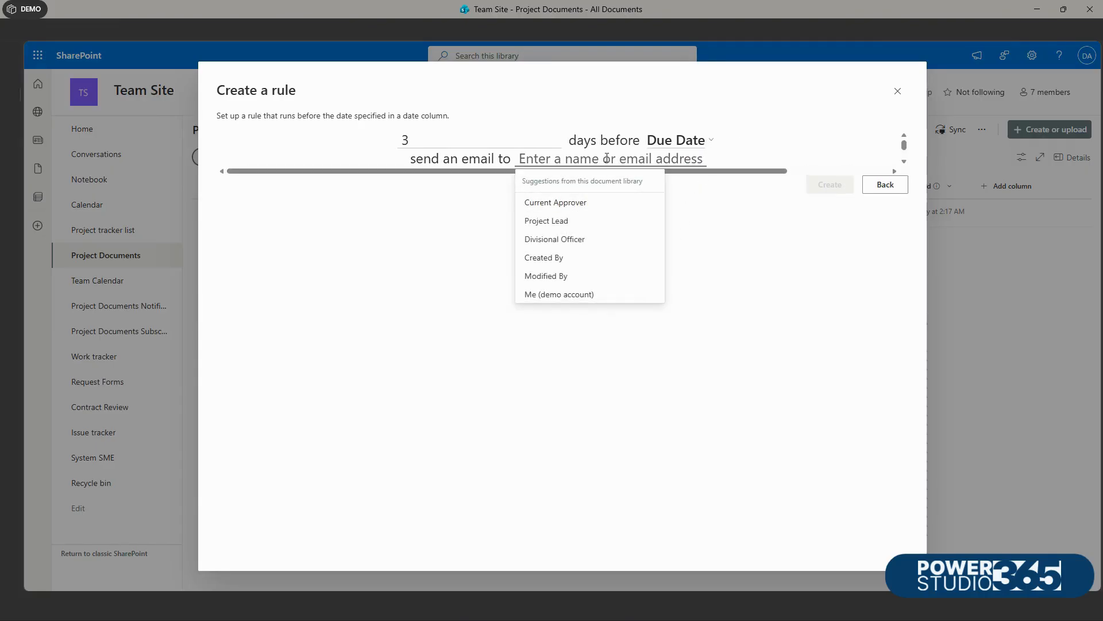
{"action": "left_click", "coordinate": [575, 208]}
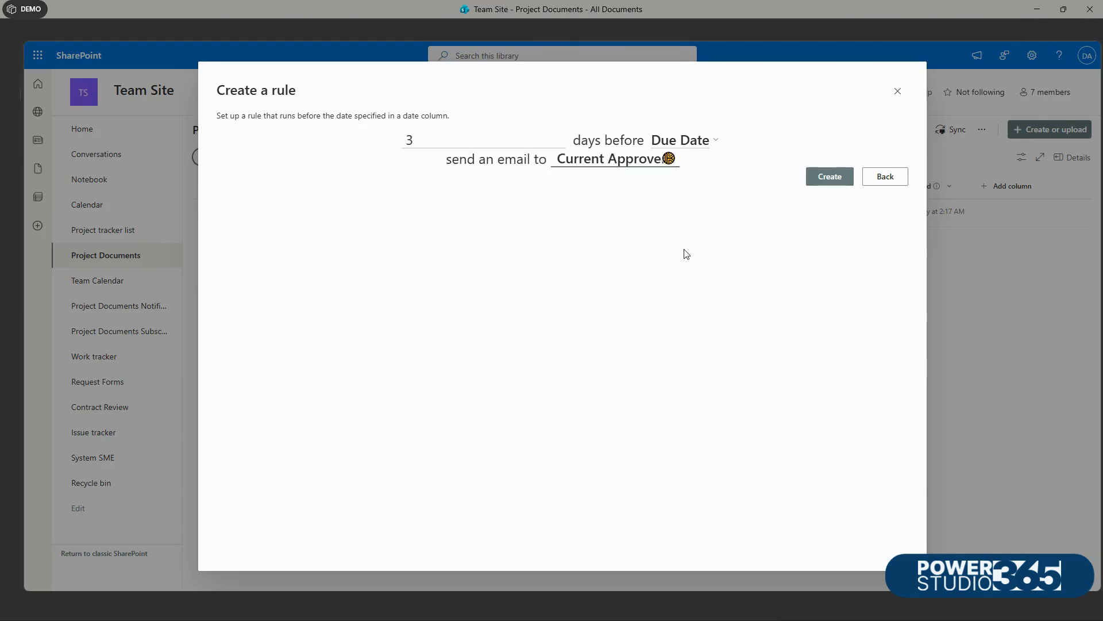
{"action": "left_click", "coordinate": [831, 178]}
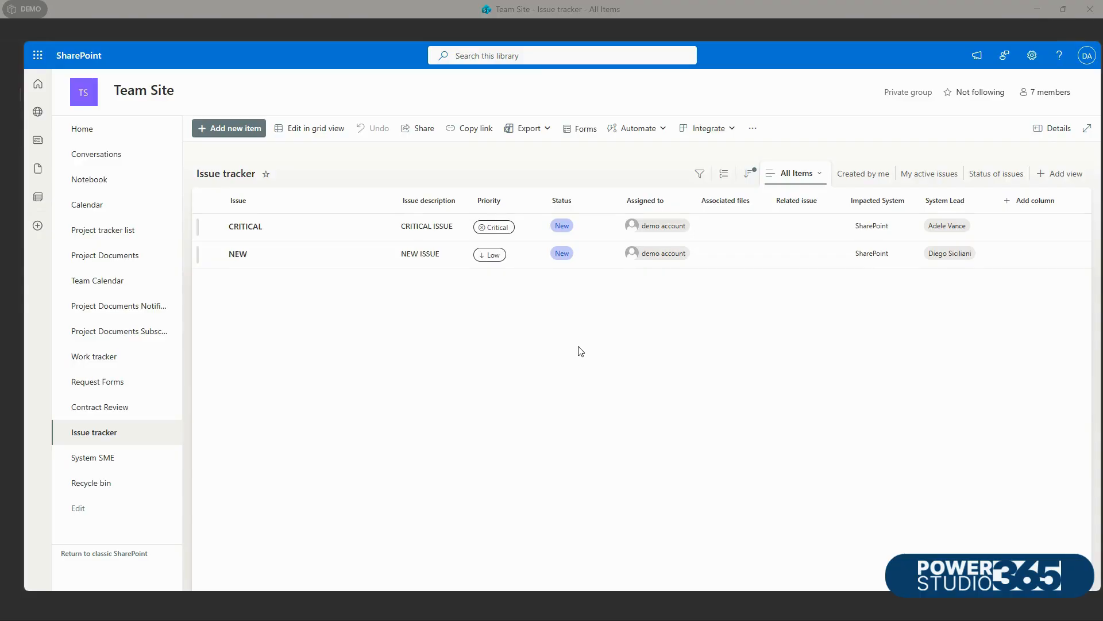
Create an Issue tracker rule that always emails the Assigned to person when a new item is created
{"action": "left_click", "coordinate": [642, 133]}
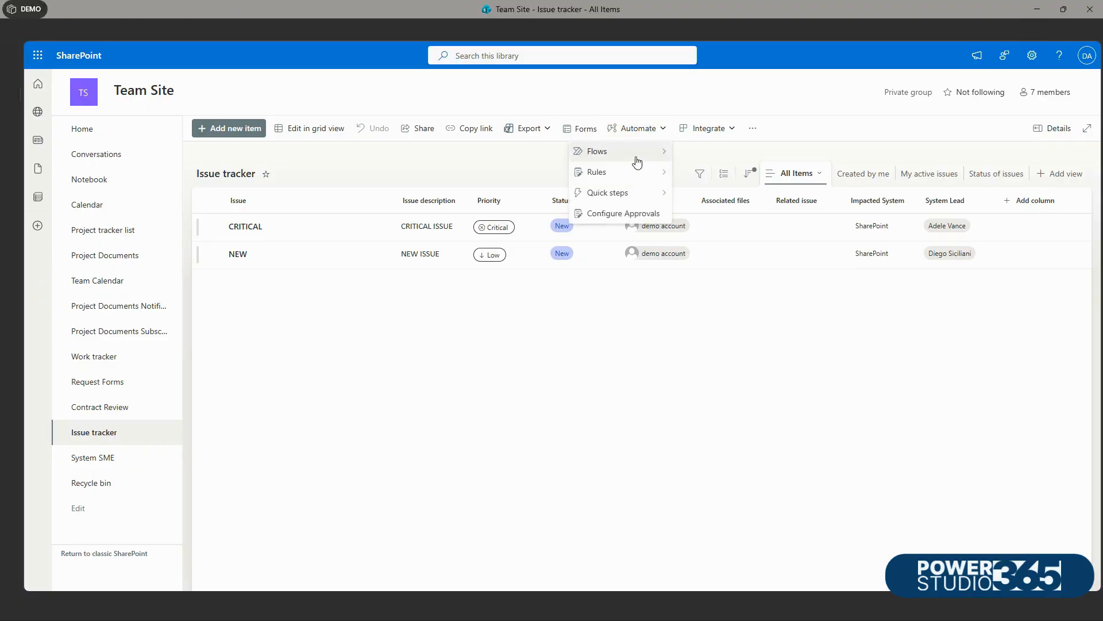
{"action": "mouse_move", "coordinate": [631, 178]}
{"action": "left_click", "coordinate": [699, 172]}
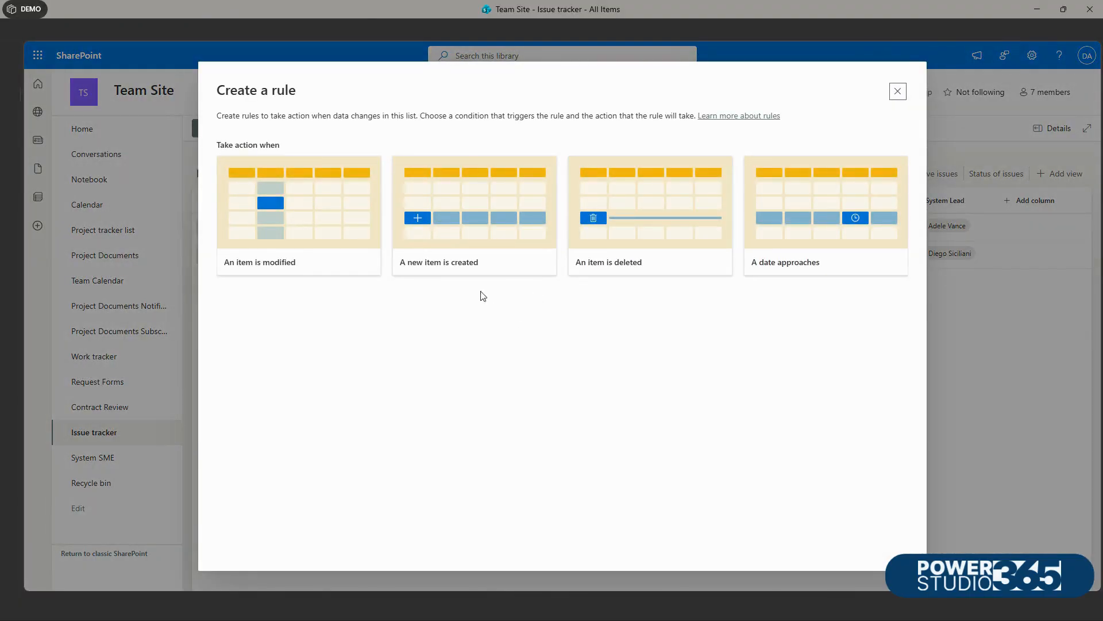
{"action": "left_click", "coordinate": [461, 268]}
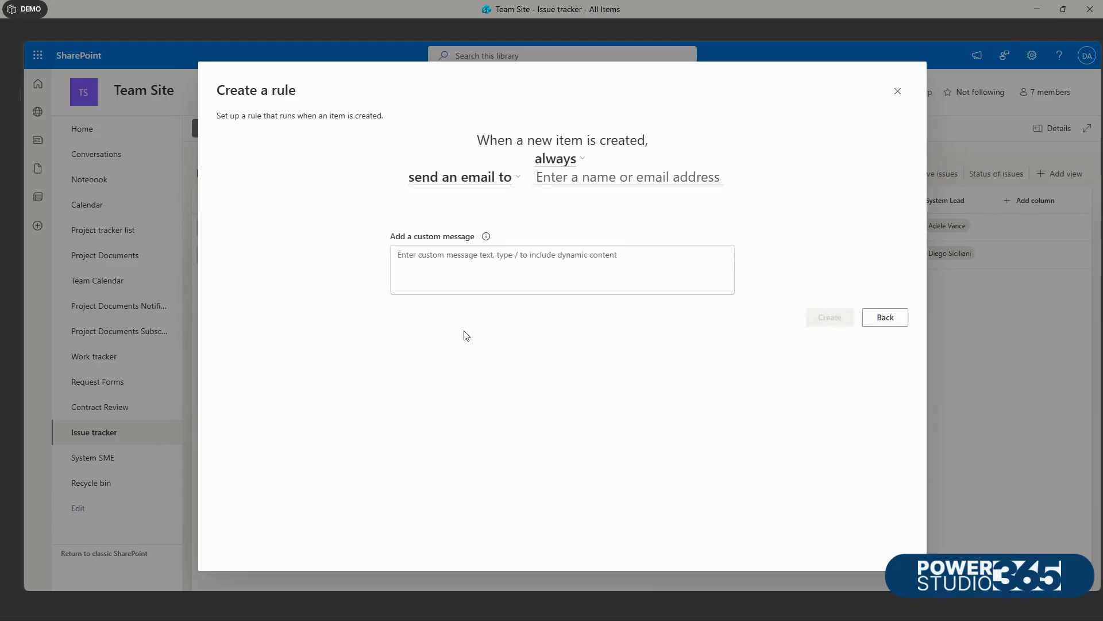
{"action": "left_click", "coordinate": [713, 176]}
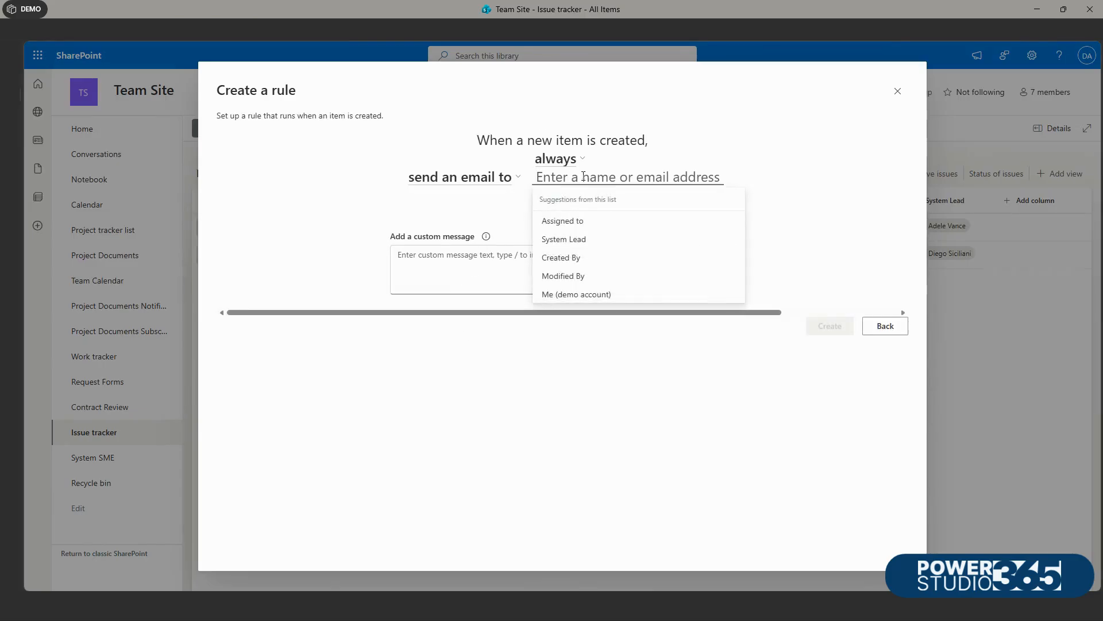
{"action": "left_click", "coordinate": [583, 222]}
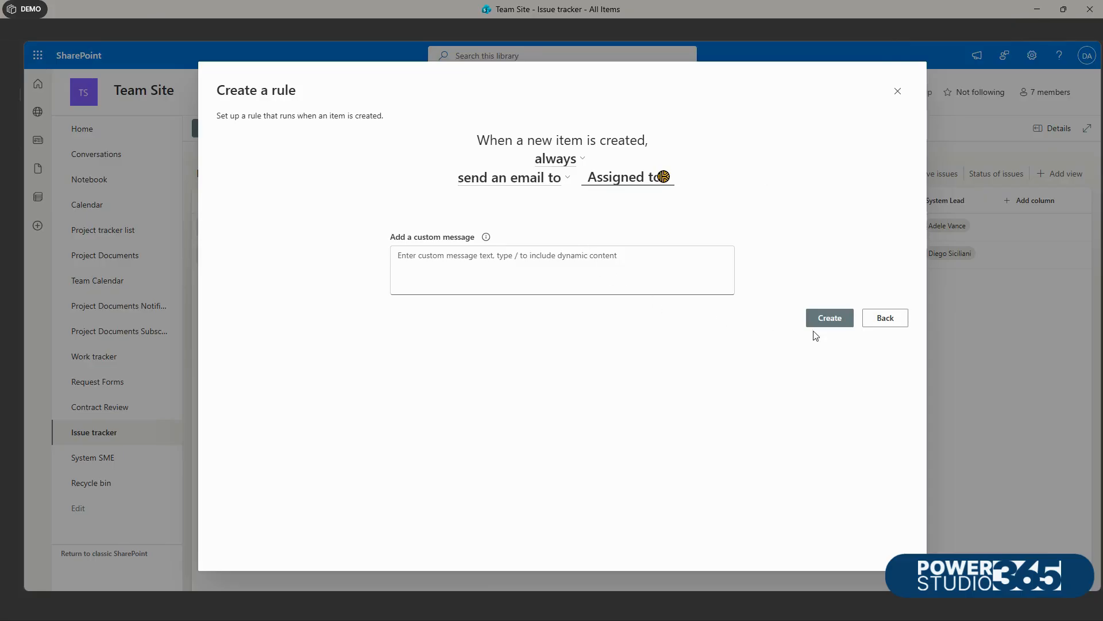
{"action": "left_click", "coordinate": [831, 320]}
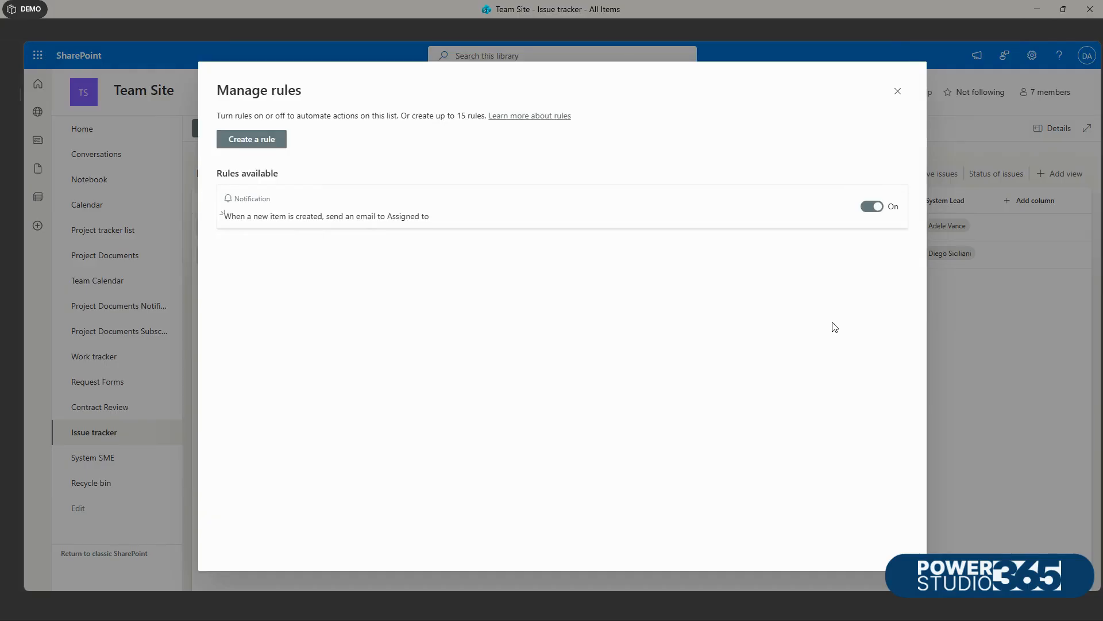
{"action": "left_click", "coordinate": [898, 92]}
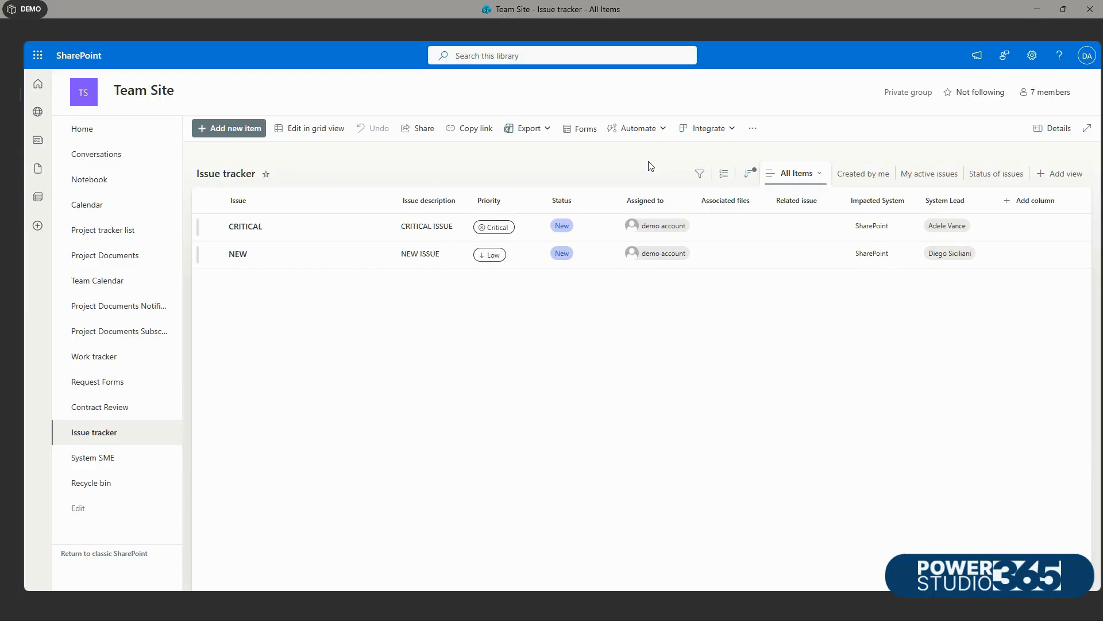
Start another rule for the Issue tracker list that triggers when a new item is created
{"action": "left_click", "coordinate": [649, 137]}
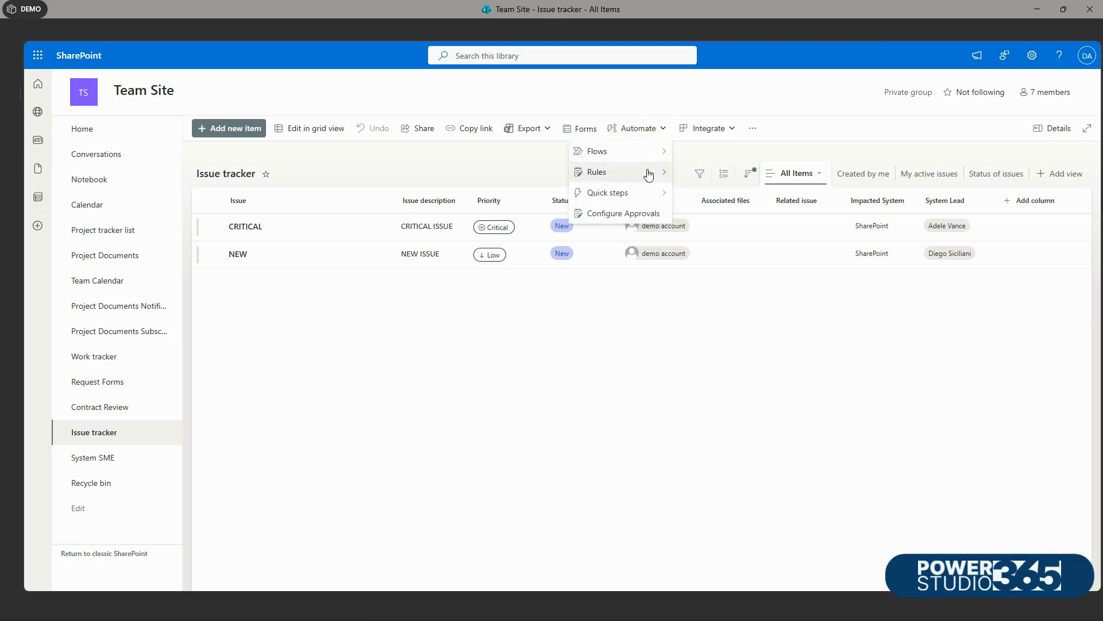
{"action": "mouse_move", "coordinate": [649, 174]}
{"action": "left_click", "coordinate": [689, 173]}
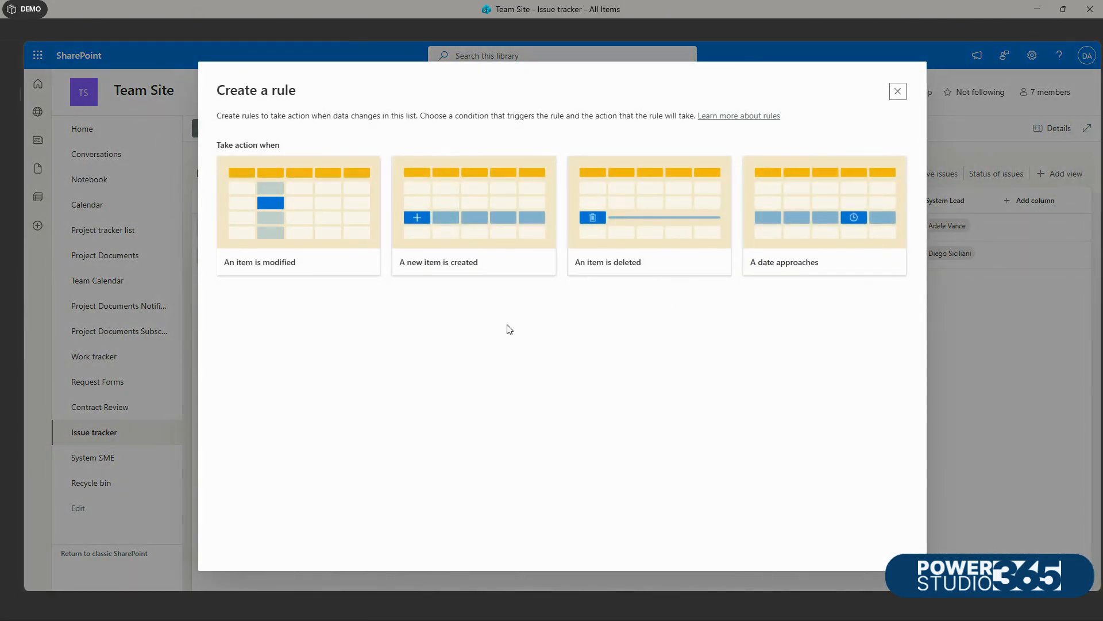
{"action": "left_click", "coordinate": [448, 267]}
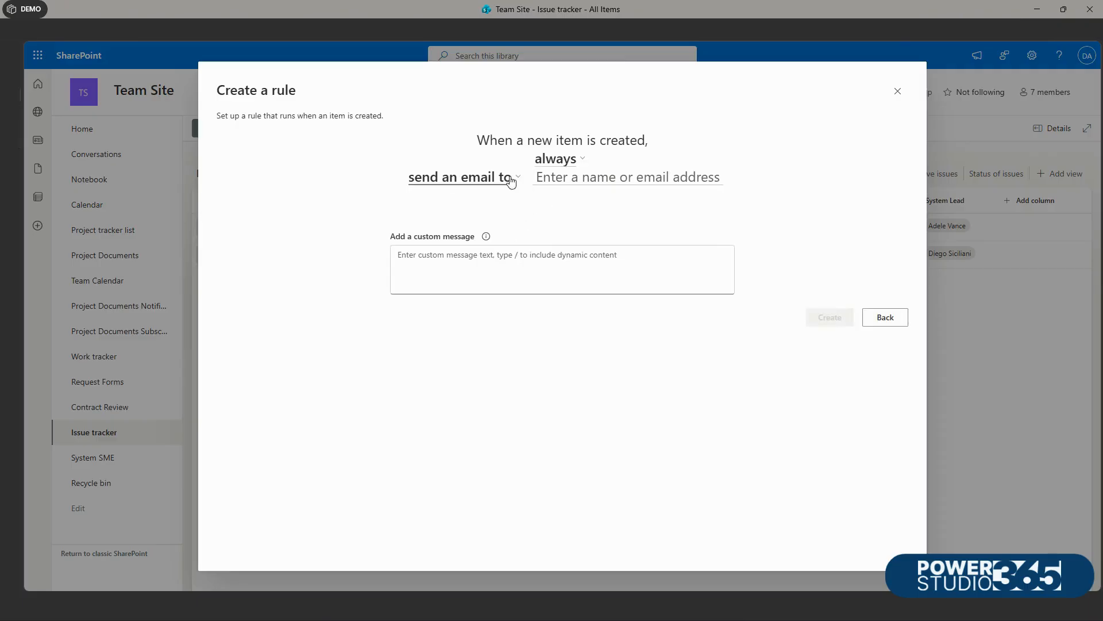
Make the new-item rule conditional on the Priority value being one of Critical or High
{"action": "left_click", "coordinate": [568, 160]}
{"action": "left_click", "coordinate": [567, 199]}
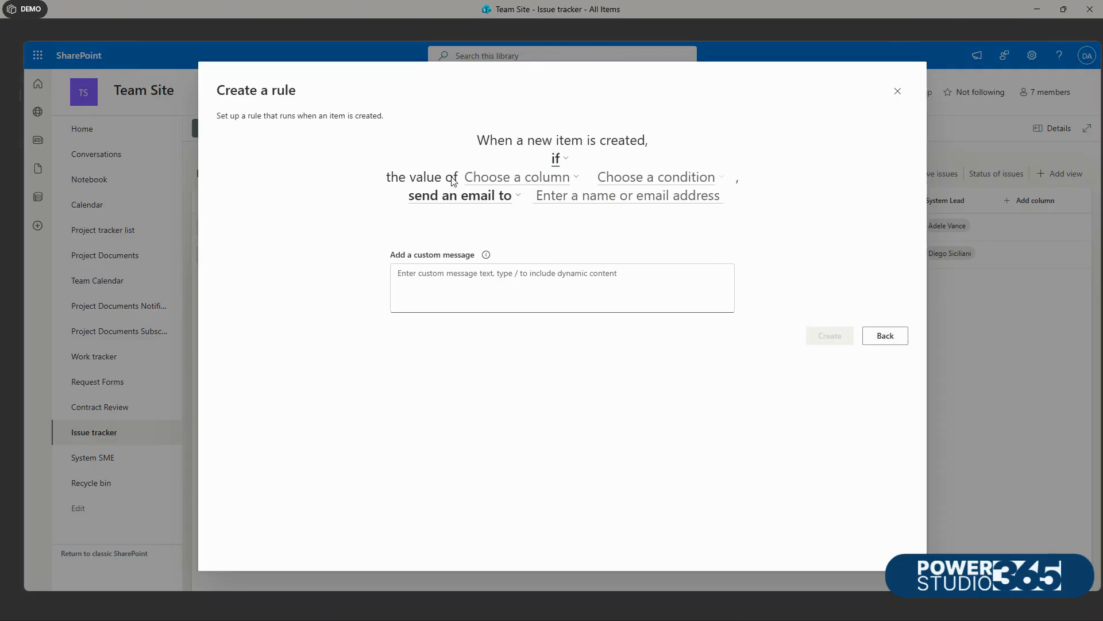
{"action": "left_click", "coordinate": [483, 179]}
{"action": "left_click", "coordinate": [481, 199]}
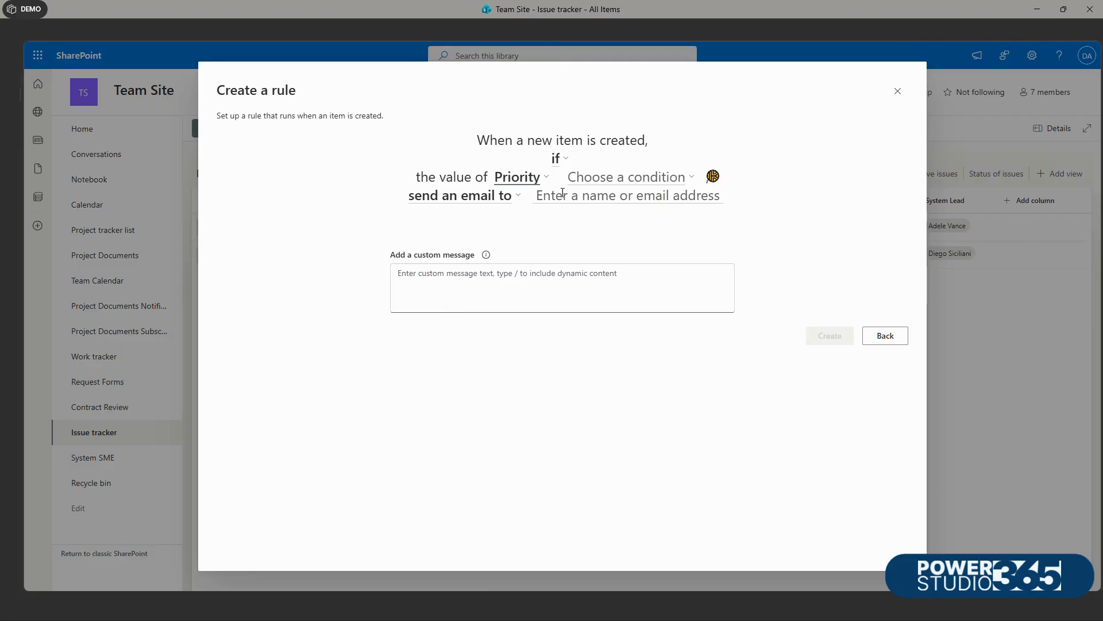
{"action": "left_click", "coordinate": [595, 178]}
{"action": "left_click", "coordinate": [601, 218]}
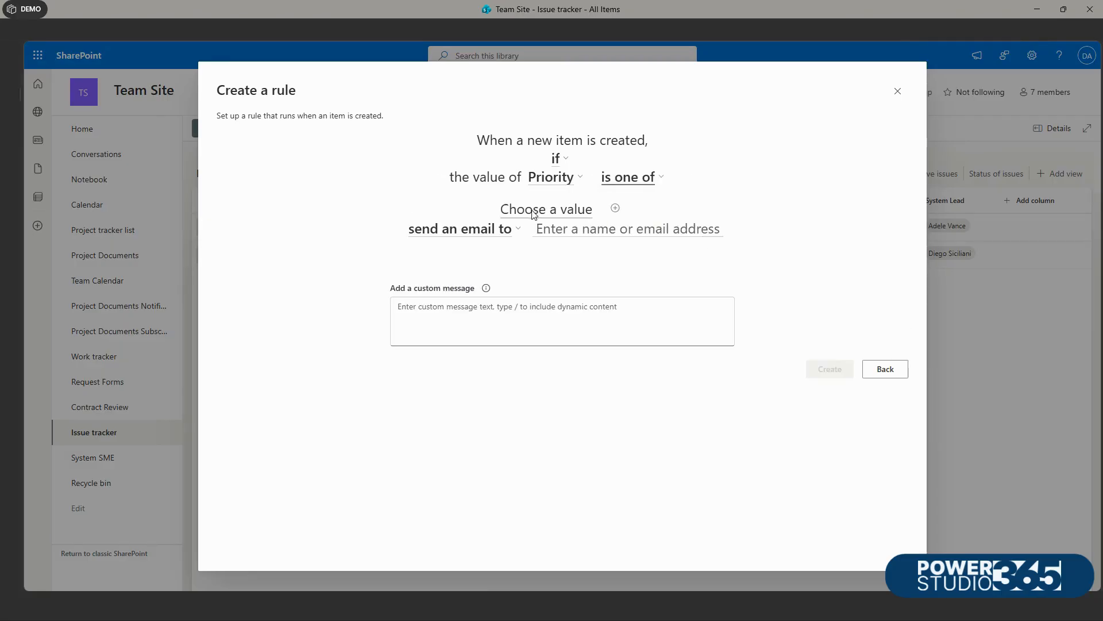
{"action": "left_click", "coordinate": [537, 210]}
{"action": "left_click", "coordinate": [533, 233]}
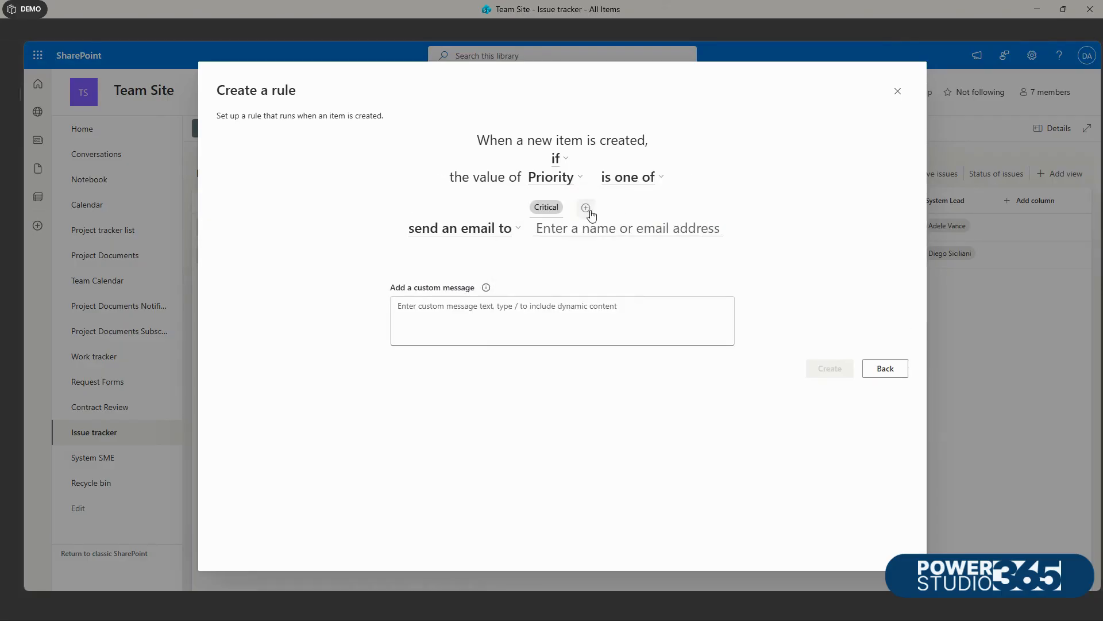
{"action": "left_click", "coordinate": [540, 217]}
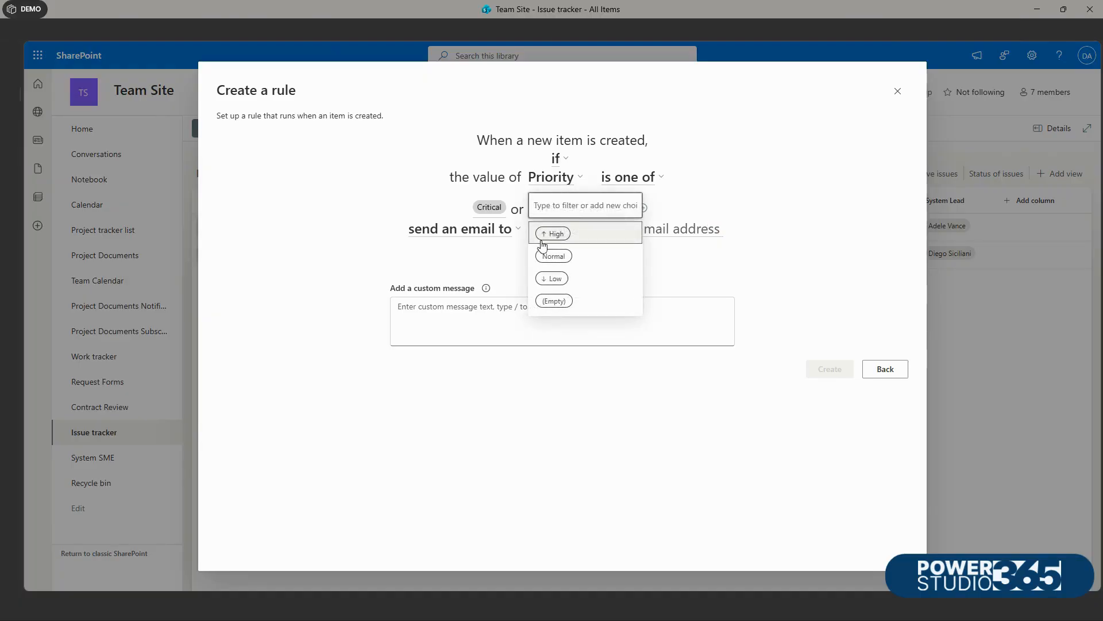
{"action": "left_click", "coordinate": [543, 232]}
Send the rule's email to the System Lead, create the rule and close the rules overview
{"action": "left_click", "coordinate": [566, 228]}
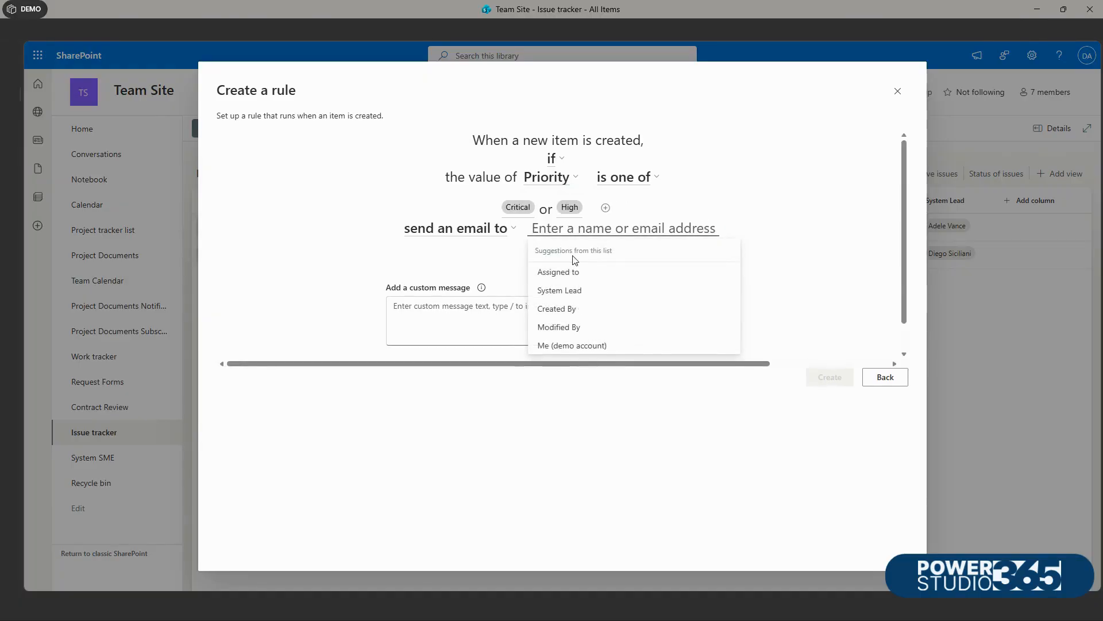
{"action": "left_click", "coordinate": [574, 290]}
{"action": "left_click", "coordinate": [833, 377]}
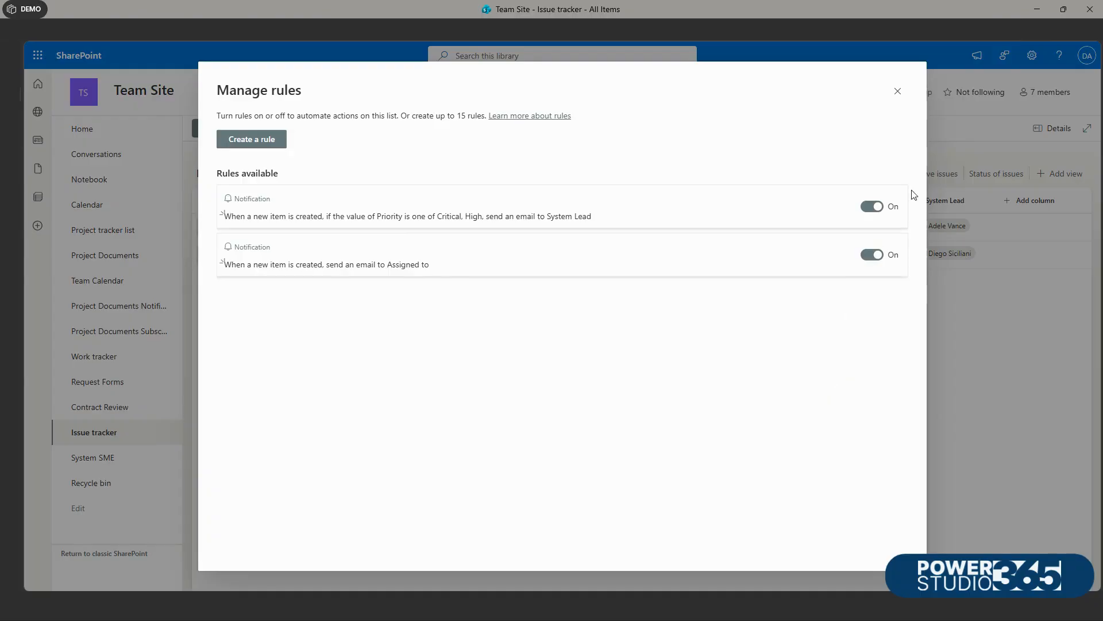
{"action": "left_click", "coordinate": [898, 91]}
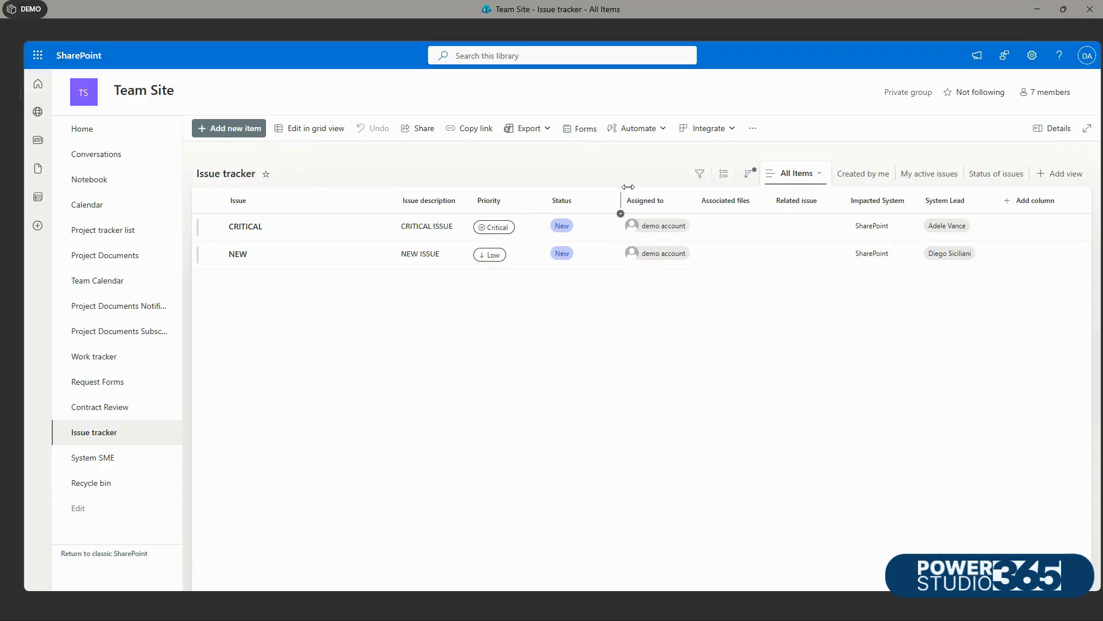
Start another Issue tracker rule that triggers when an item is modified
{"action": "left_click", "coordinate": [637, 129]}
{"action": "mouse_move", "coordinate": [648, 176]}
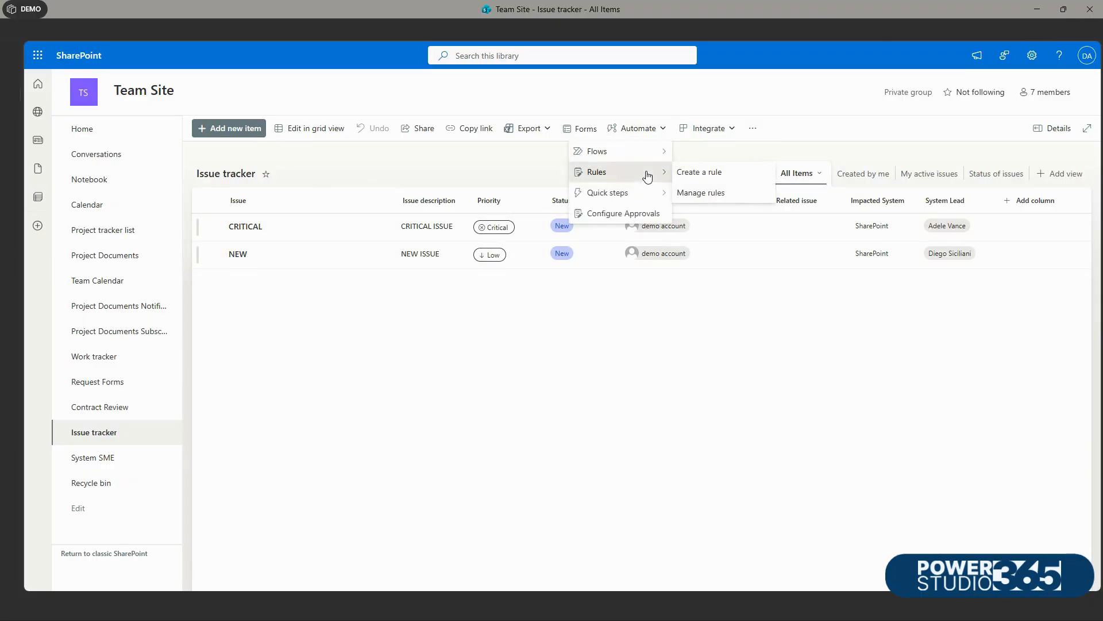
{"action": "left_click", "coordinate": [685, 173]}
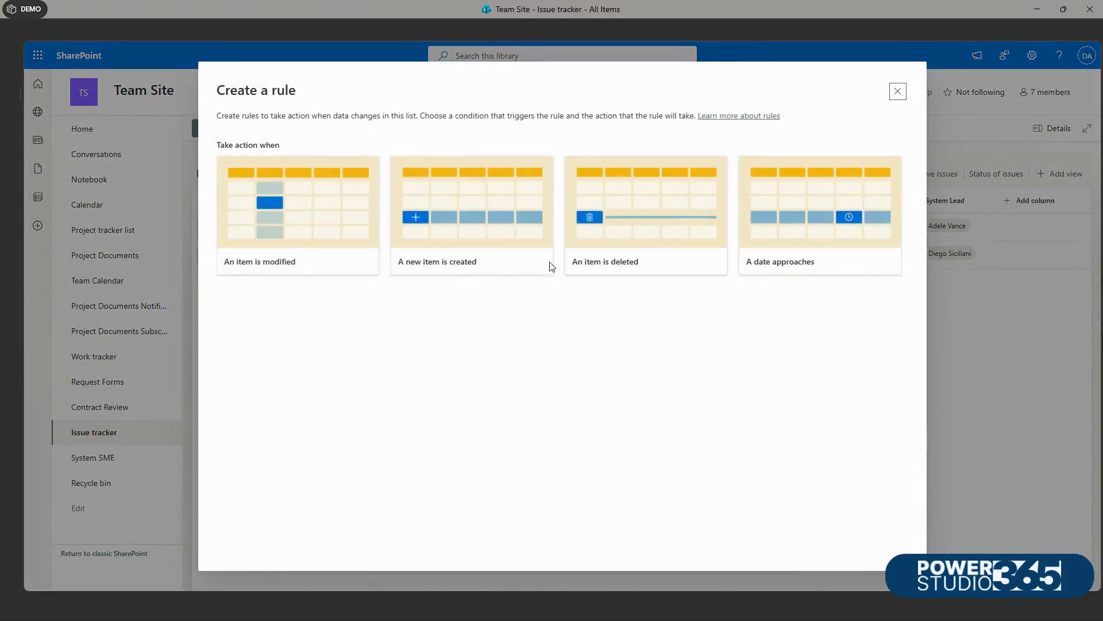
{"action": "left_click", "coordinate": [345, 269]}
Set the rule to email the System Lead when Status changes to Blocked, and create it
{"action": "left_click", "coordinate": [434, 181]}
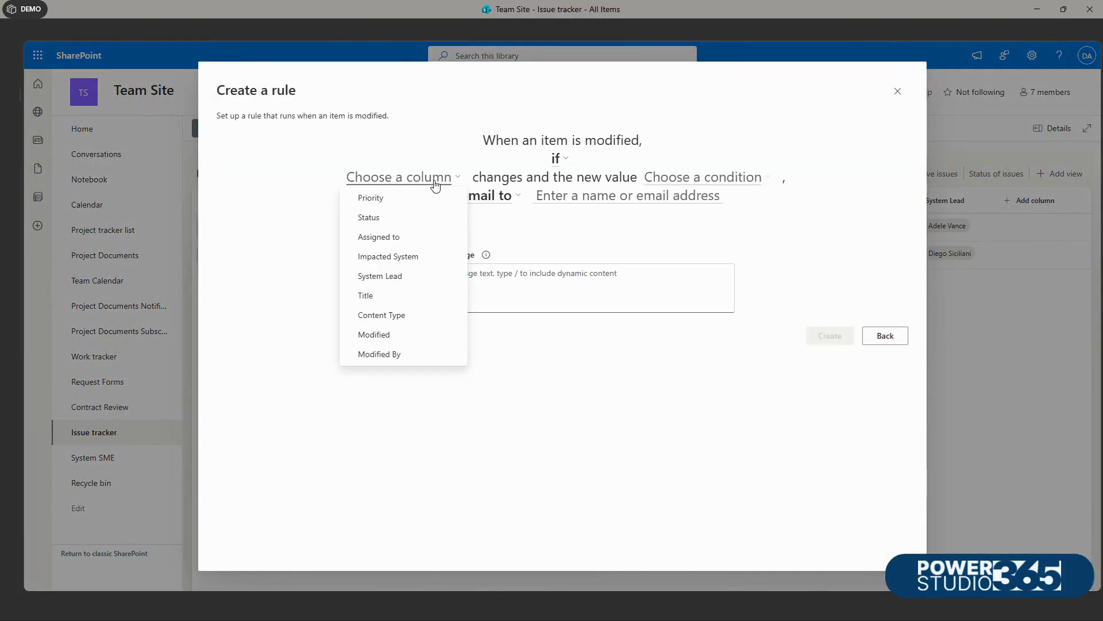
{"action": "left_click", "coordinate": [438, 217]}
{"action": "left_click", "coordinate": [665, 182]}
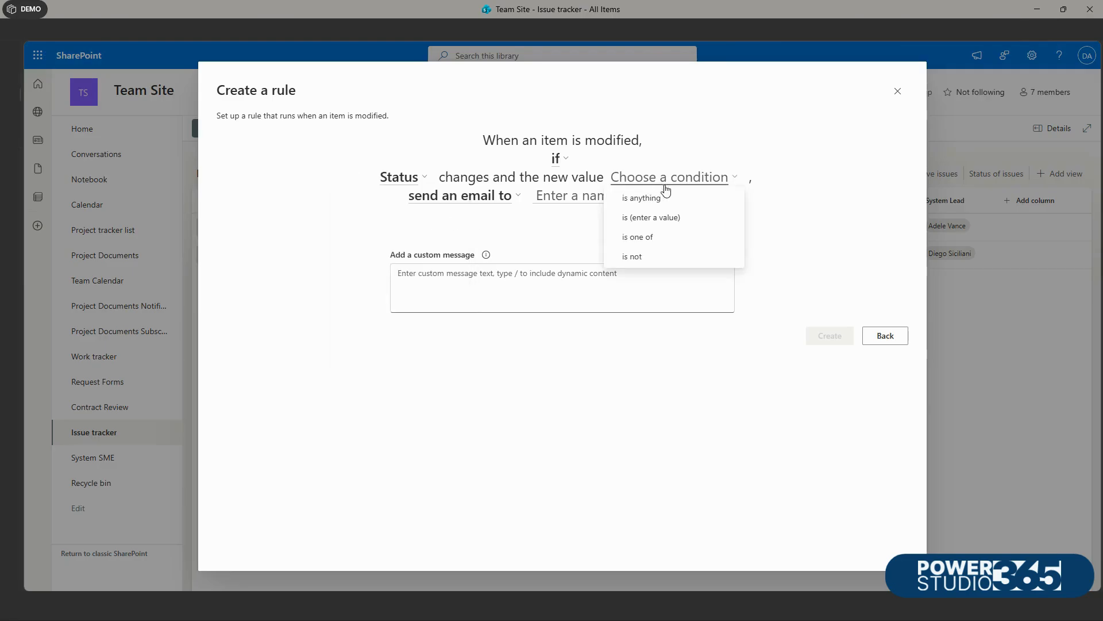
{"action": "left_click", "coordinate": [662, 218]}
{"action": "left_click", "coordinate": [688, 177]}
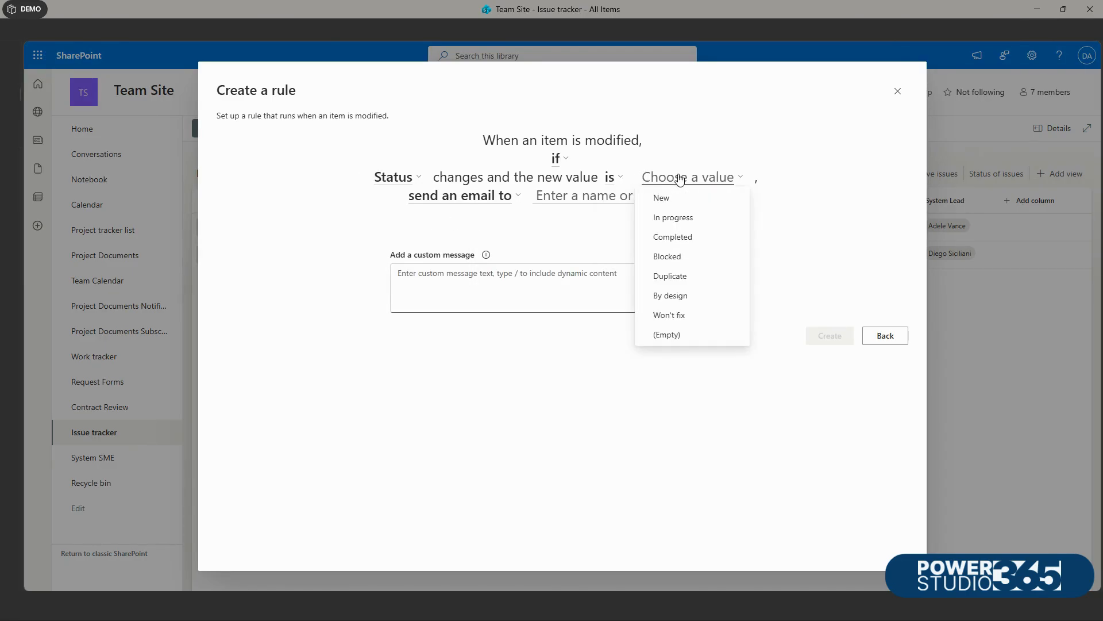
{"action": "left_click", "coordinate": [680, 253]}
{"action": "left_click", "coordinate": [610, 196]}
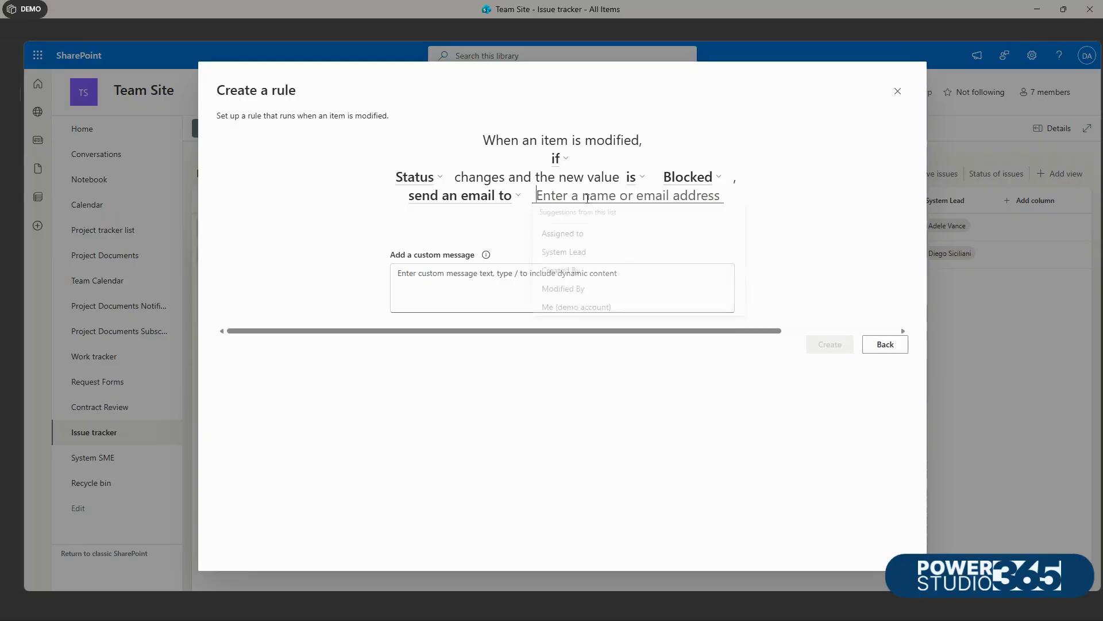
{"action": "left_click", "coordinate": [592, 253]}
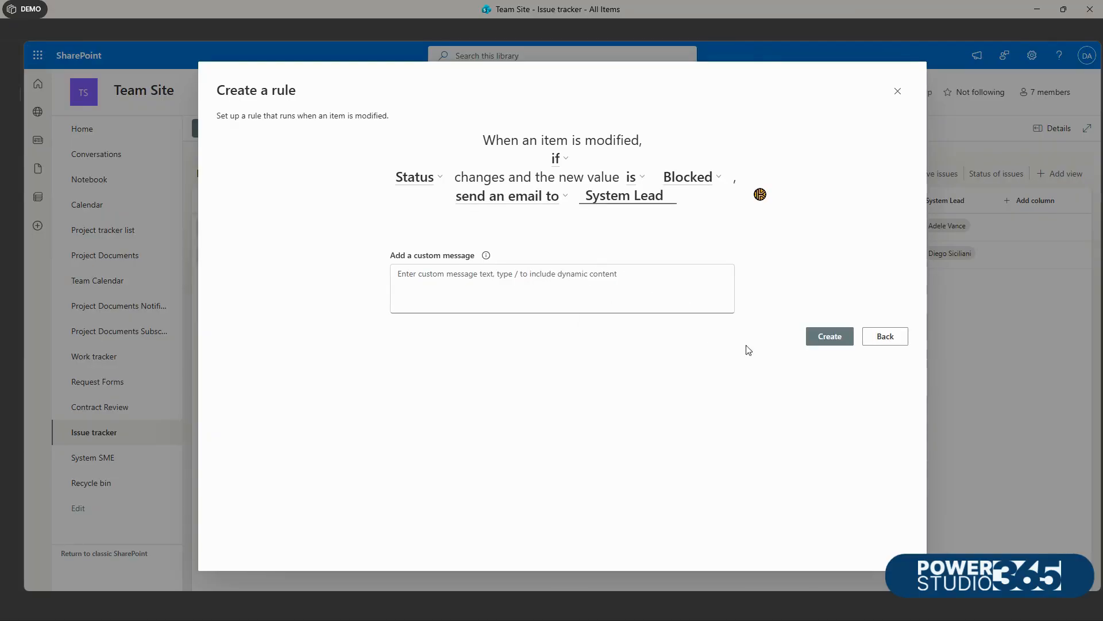
{"action": "left_click", "coordinate": [825, 339]}
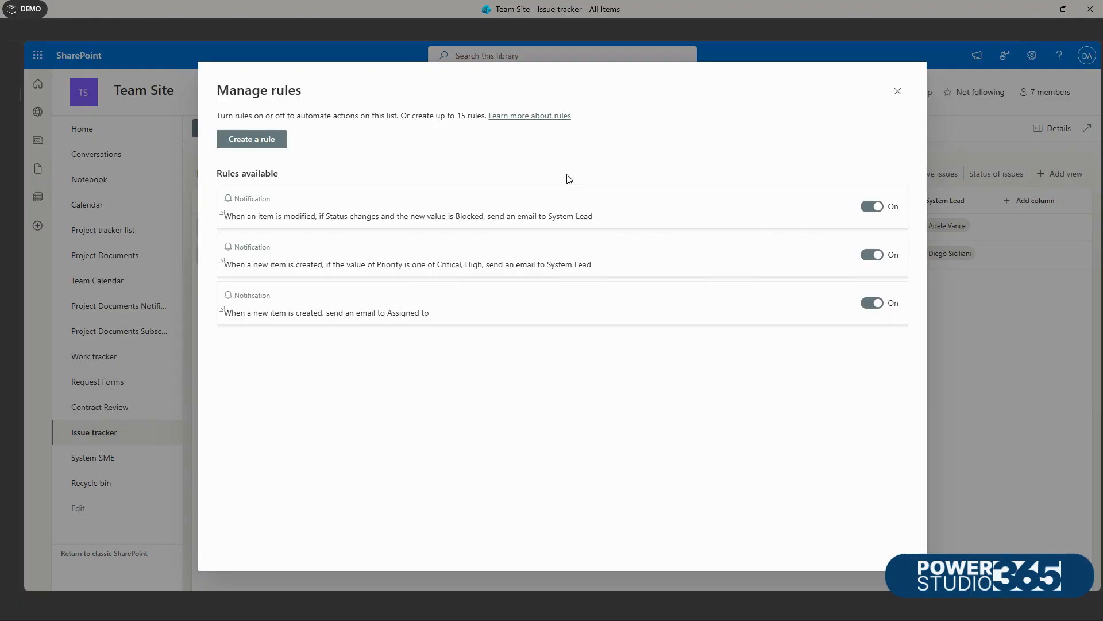
Start another item-modified rule with the condition that Status changes to one of Completed or By design
{"action": "left_click", "coordinate": [254, 144]}
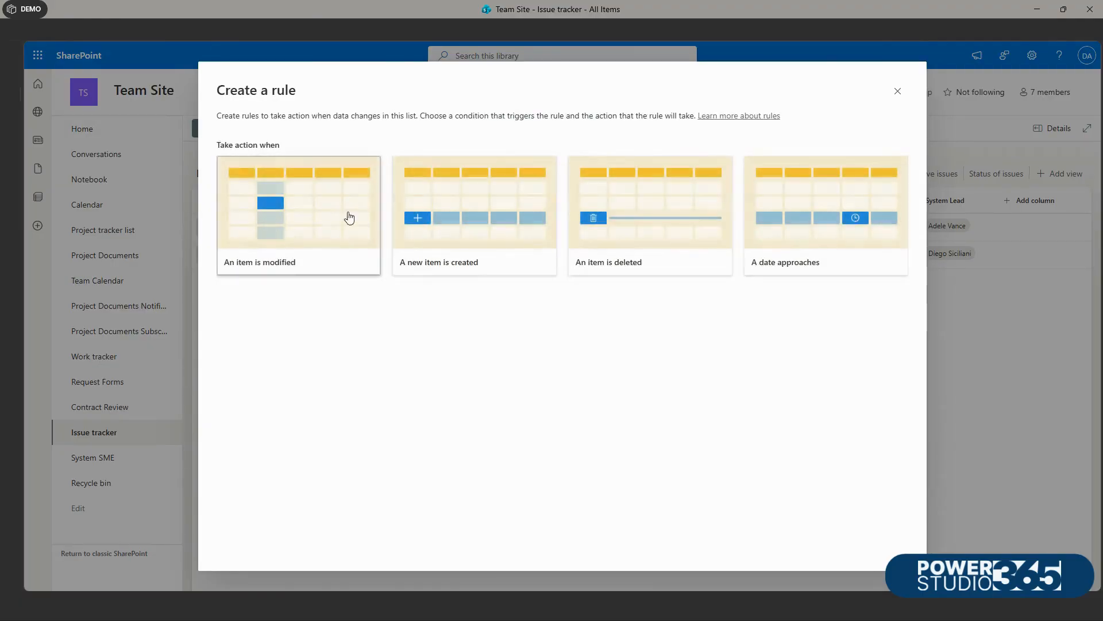
{"action": "left_click", "coordinate": [333, 264]}
{"action": "left_click", "coordinate": [401, 185]}
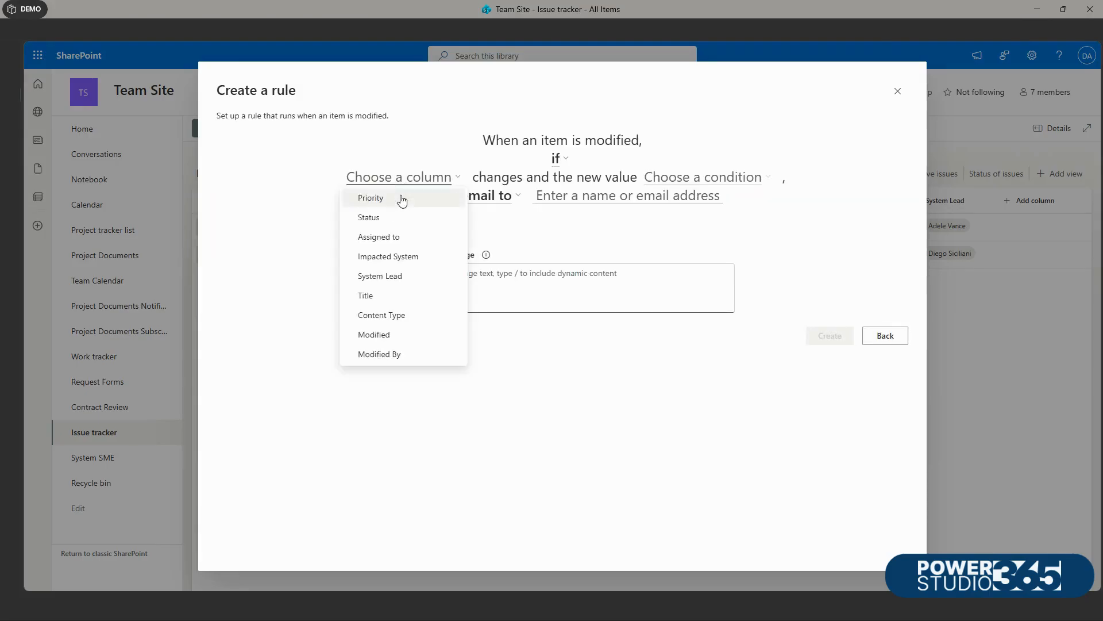
{"action": "left_click", "coordinate": [389, 218]}
{"action": "left_click", "coordinate": [664, 177]}
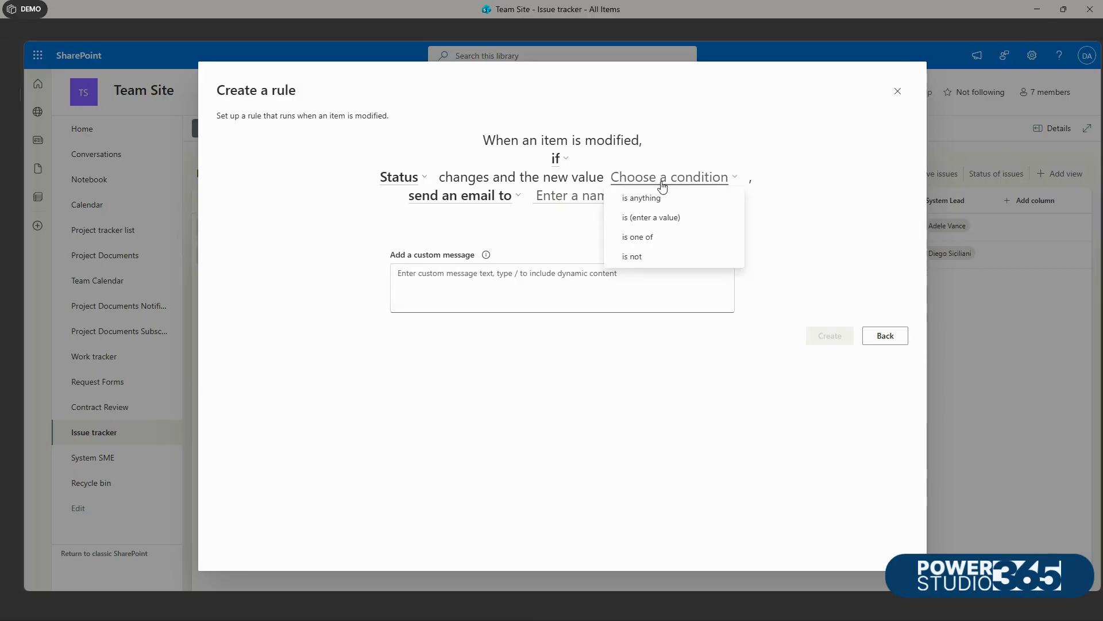
{"action": "left_click", "coordinate": [660, 235]}
{"action": "left_click", "coordinate": [522, 213]}
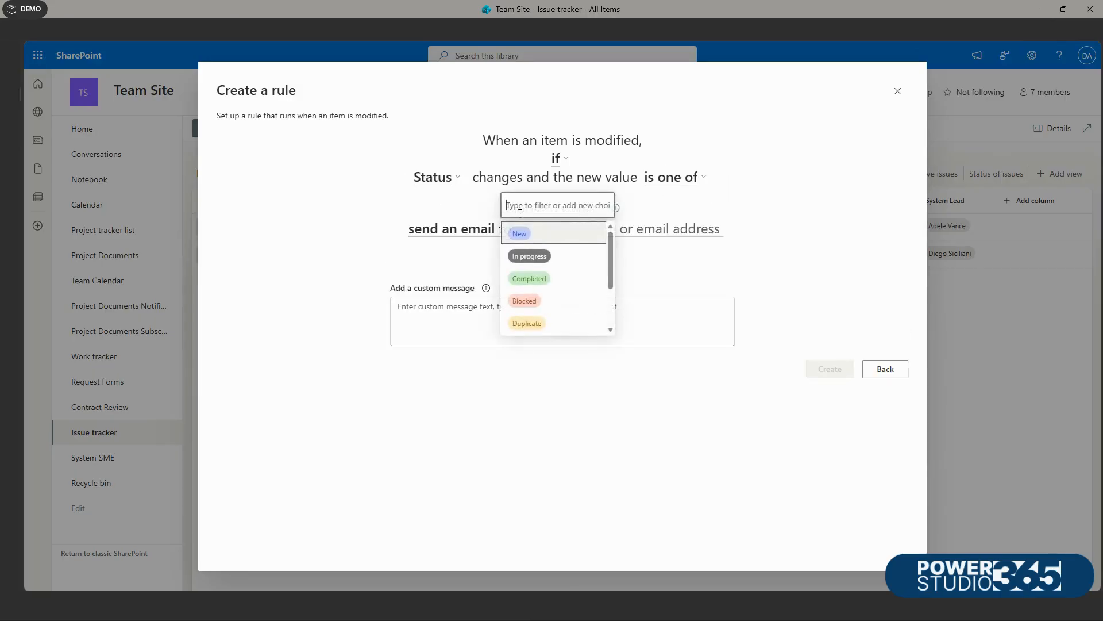
{"action": "left_click", "coordinate": [575, 279]}
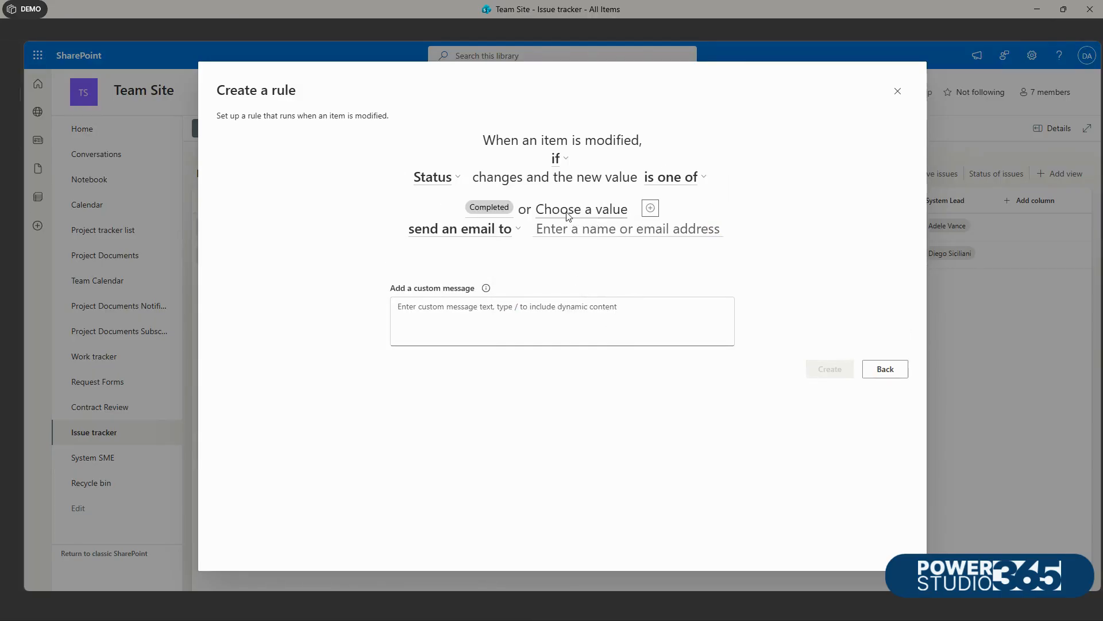
{"action": "left_click", "coordinate": [572, 212]}
{"action": "left_click", "coordinate": [570, 322]}
Send the rule's email to the Created By person and create the rule
{"action": "left_click", "coordinate": [713, 227]}
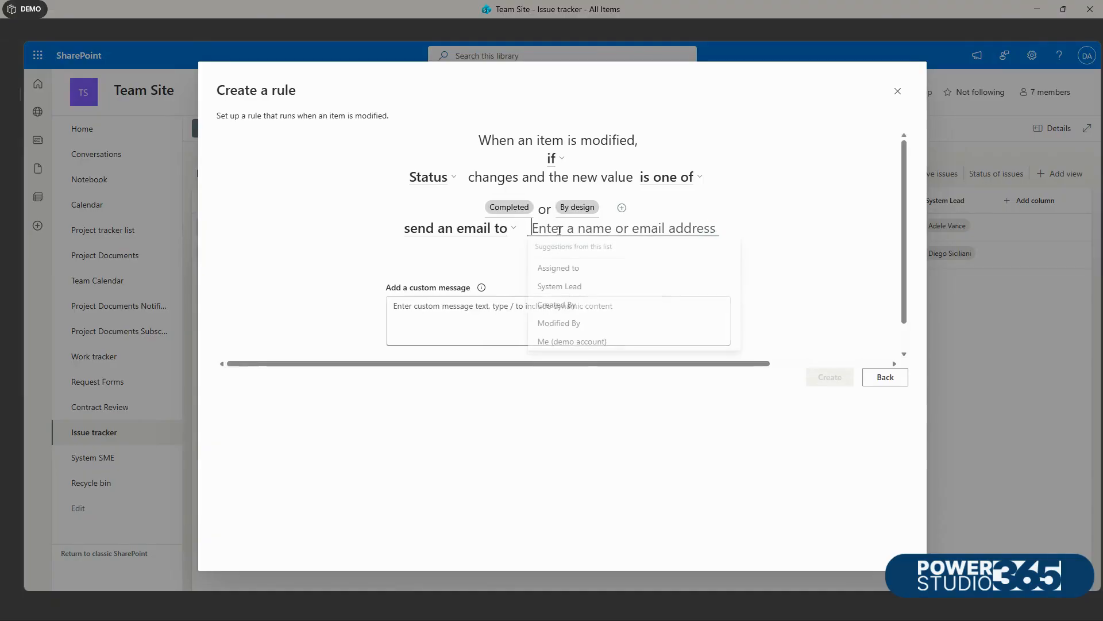
{"action": "left_click", "coordinate": [585, 315]}
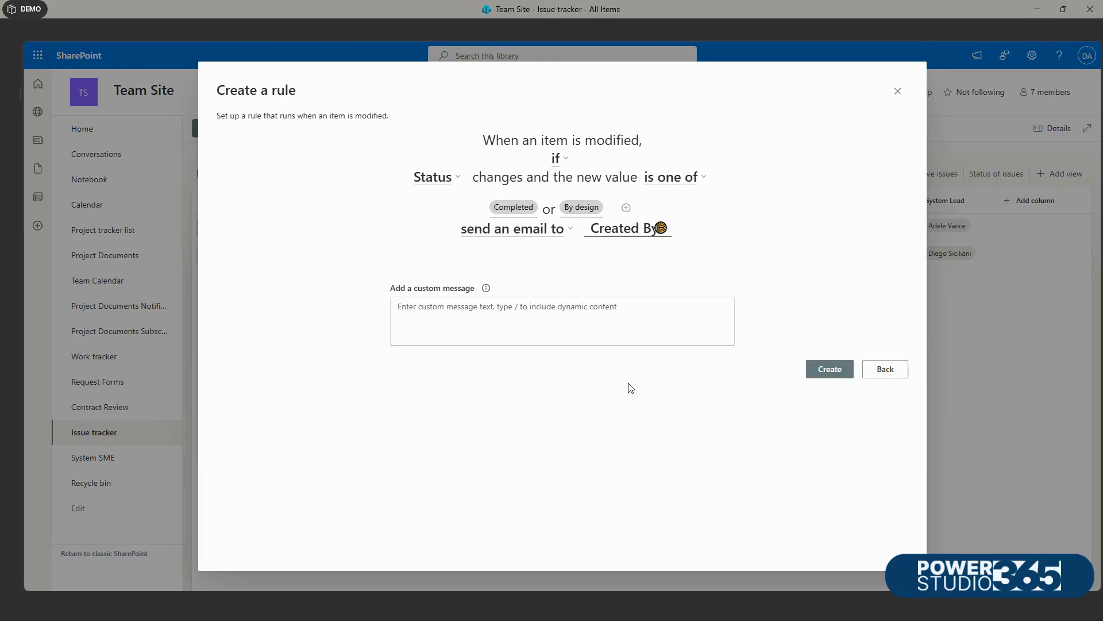
{"action": "left_click", "coordinate": [816, 370]}
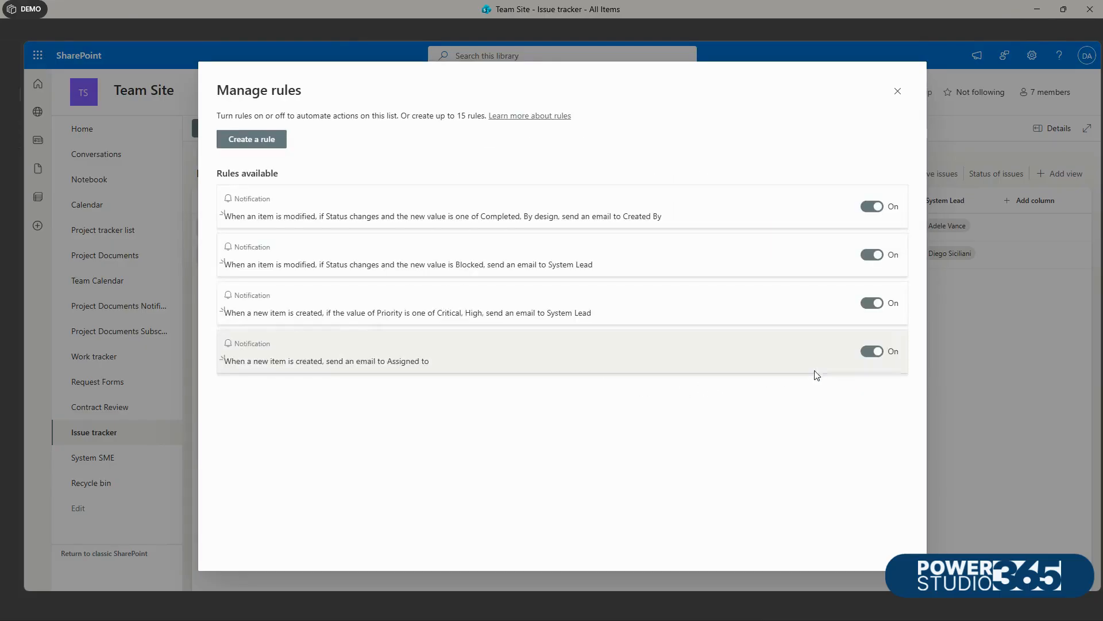